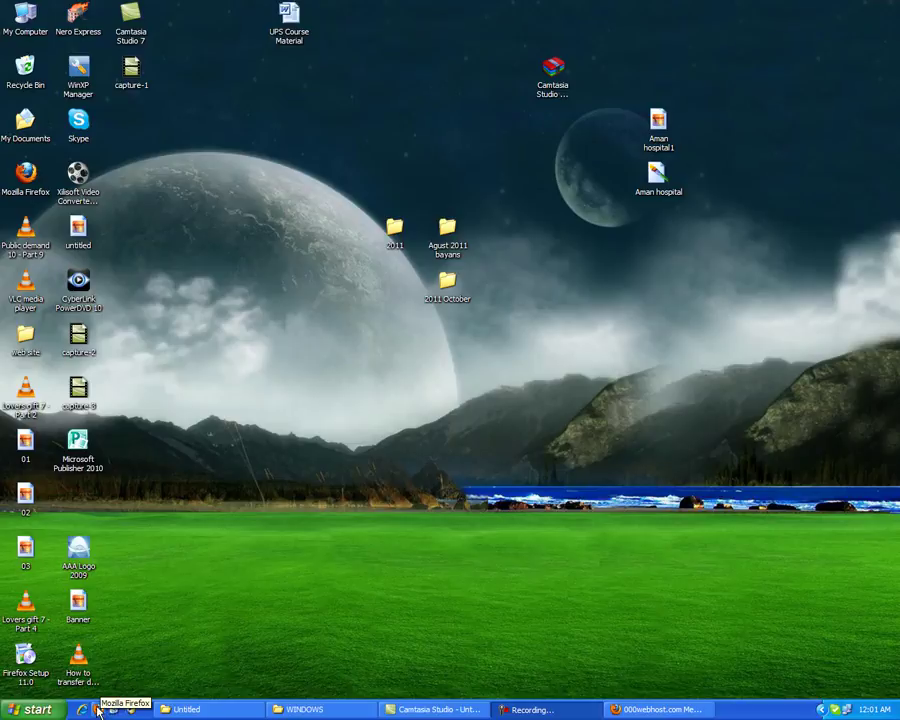
Step: Start Firefox and open the BlockSite extension's preferences from the add-ons manager
click(97, 709)
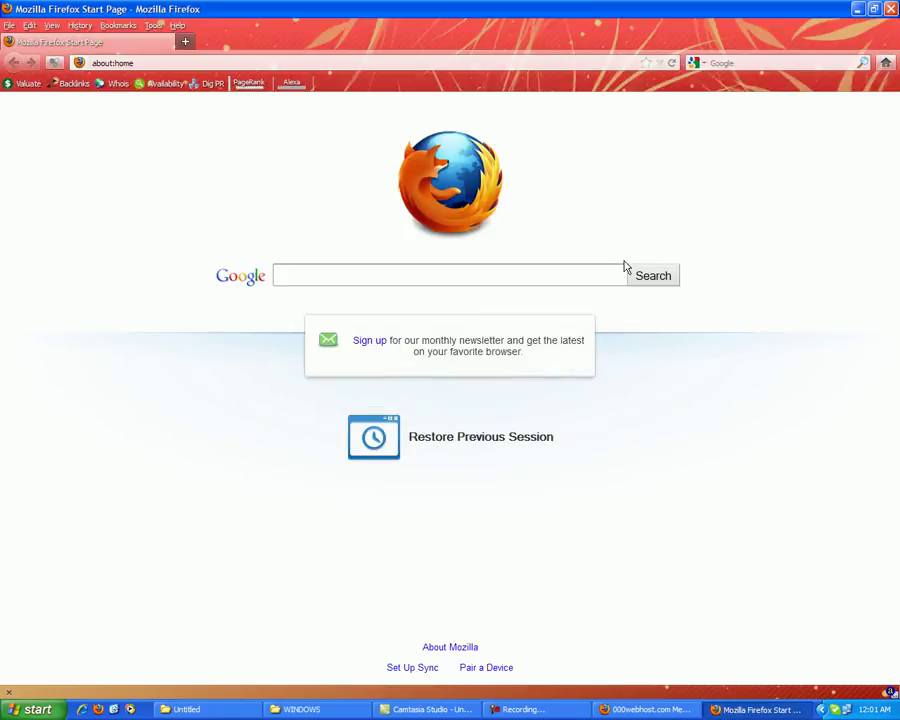
click(154, 26)
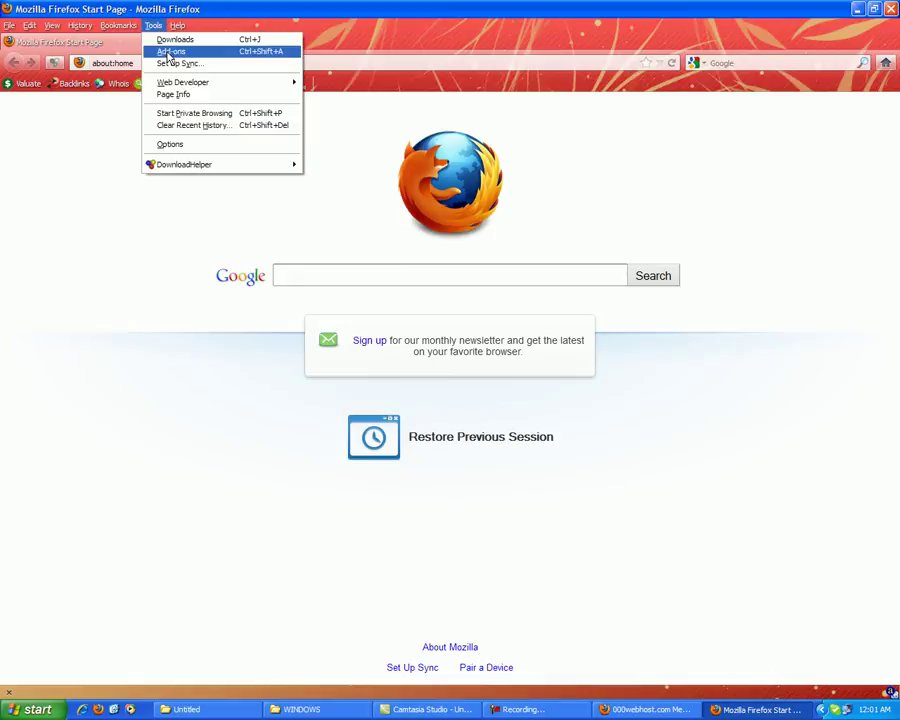
click(168, 54)
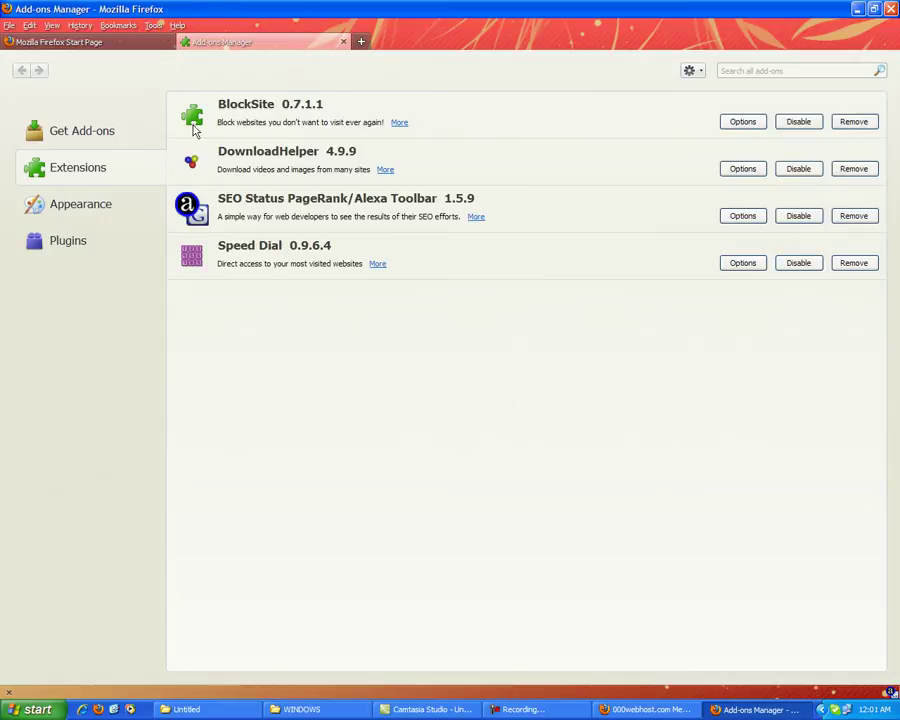
click(808, 71)
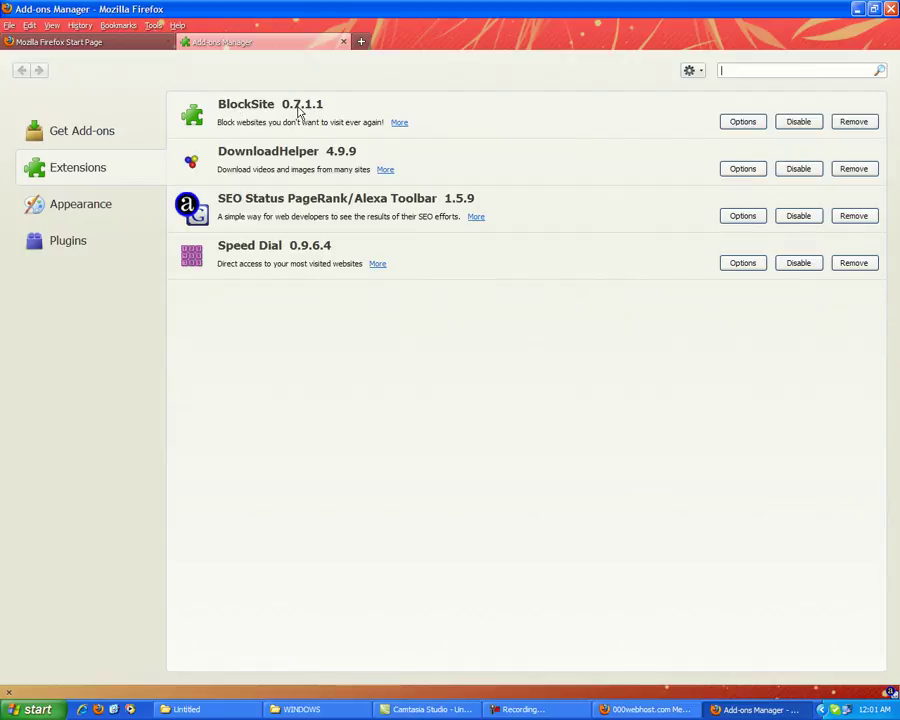
click(743, 122)
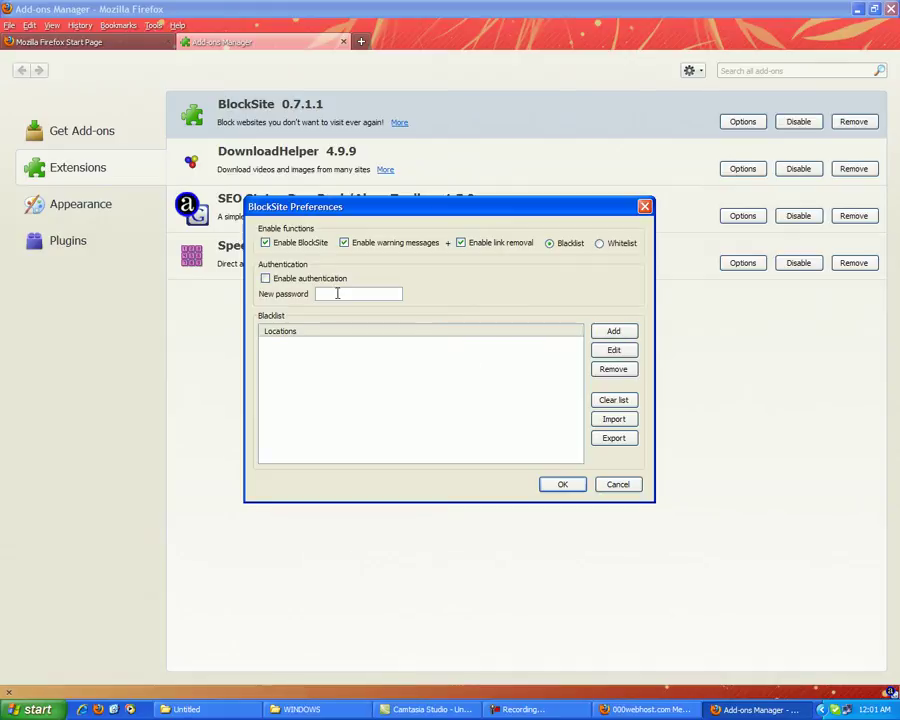
click(614, 331)
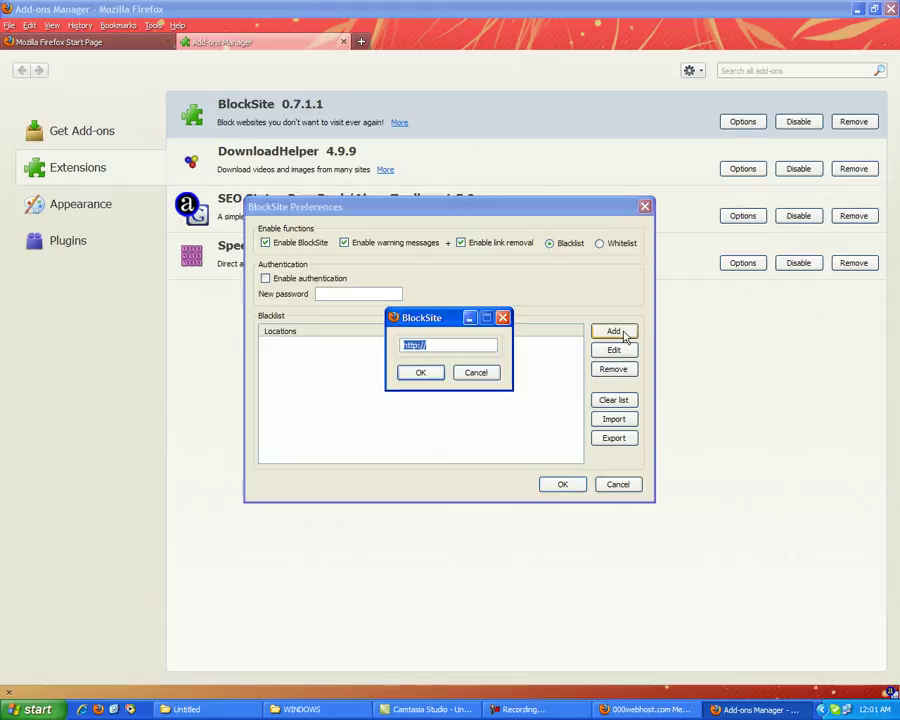
click(454, 344)
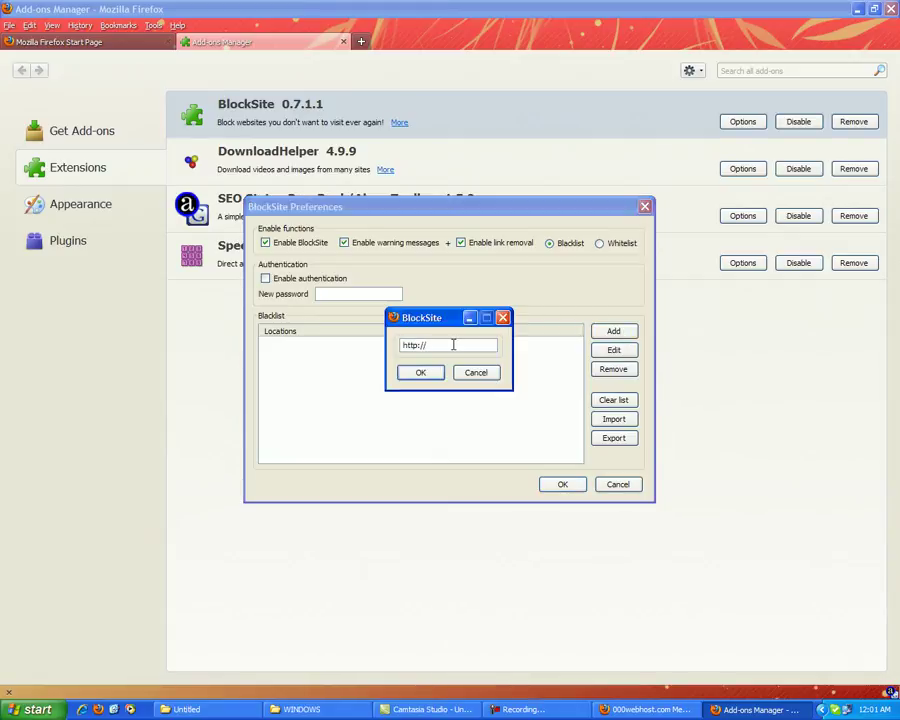
text(www)
text(com)
click(421, 373)
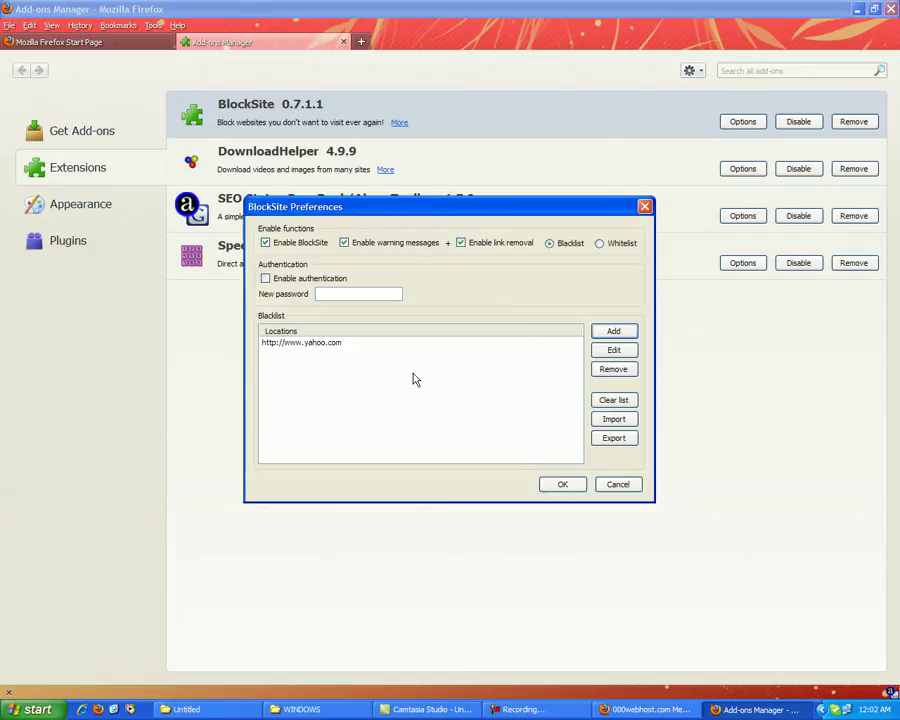
click(564, 484)
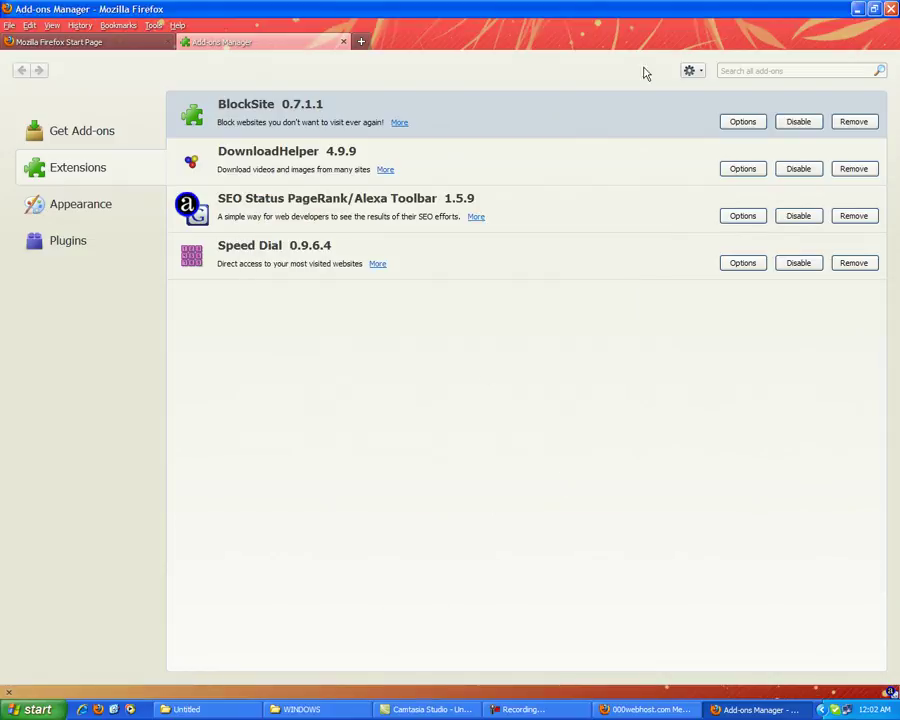
click(890, 8)
click(420, 380)
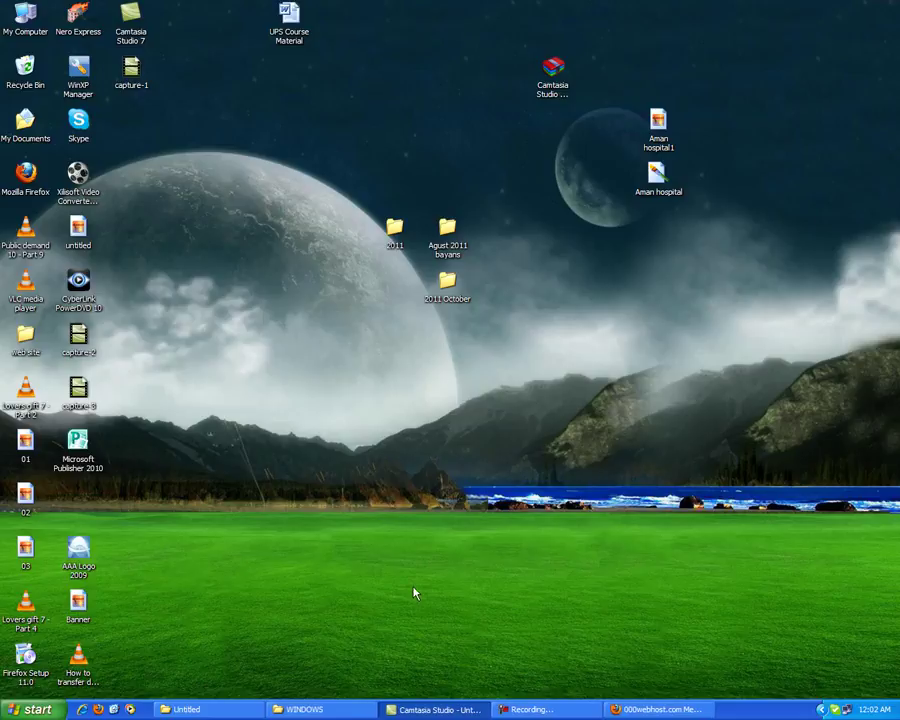
click(640, 710)
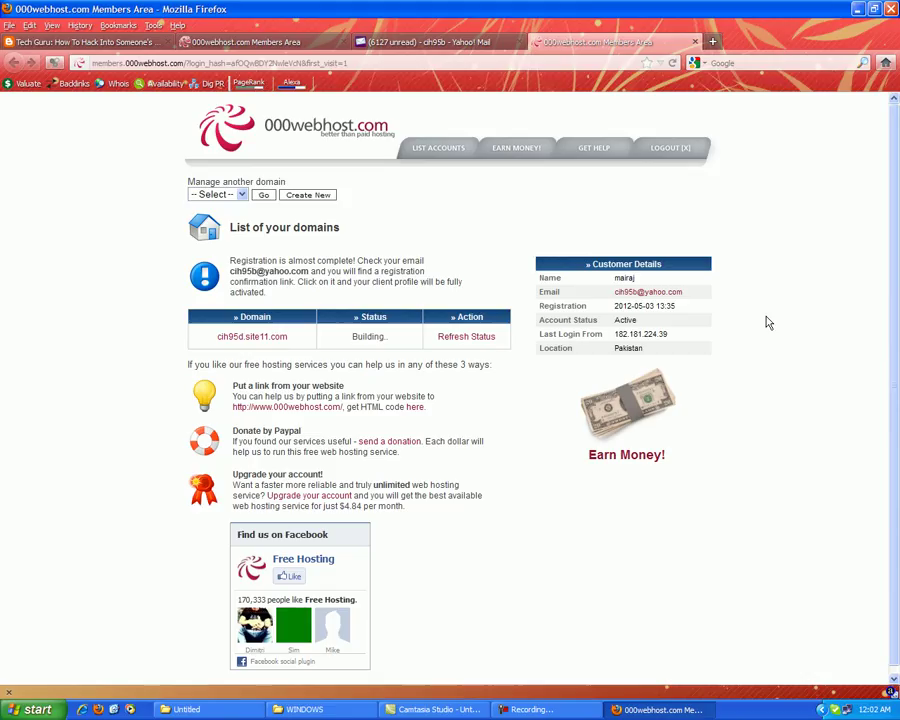
click(712, 41)
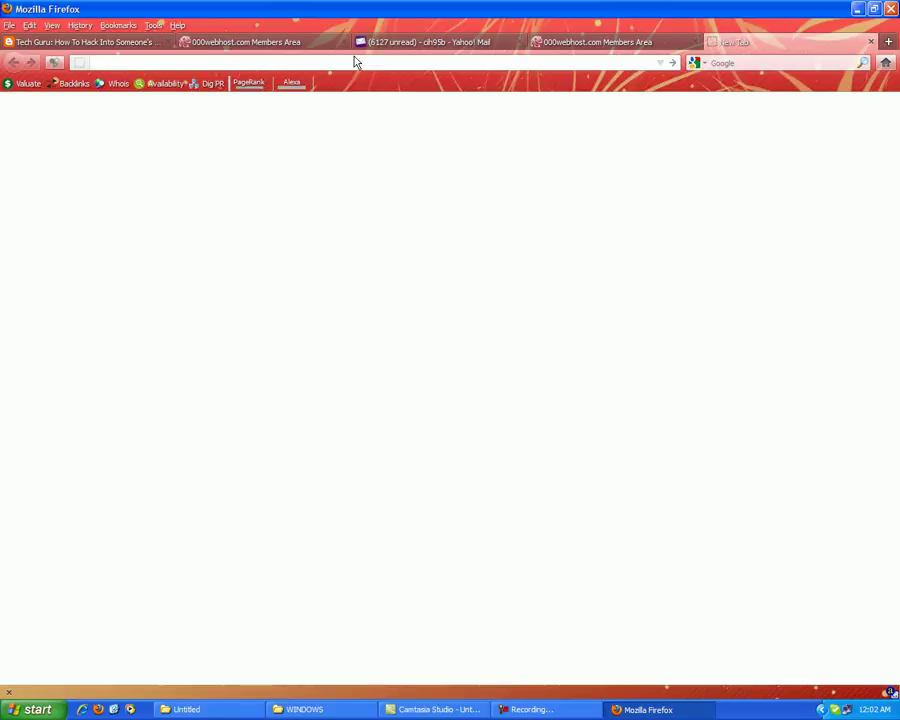
text(y)
key(Down)
key(Return)
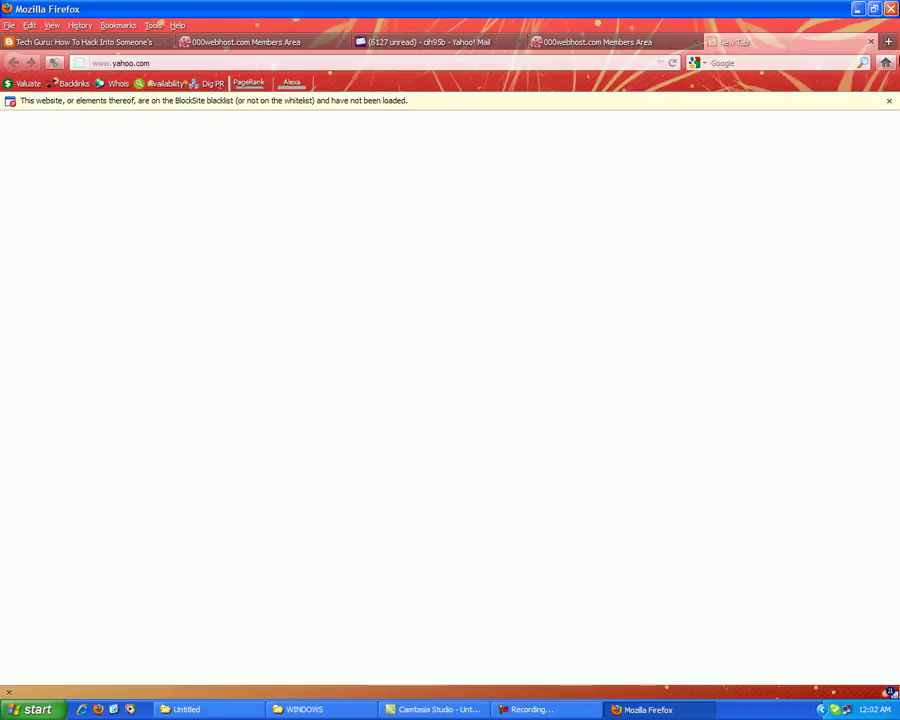
click(857, 8)
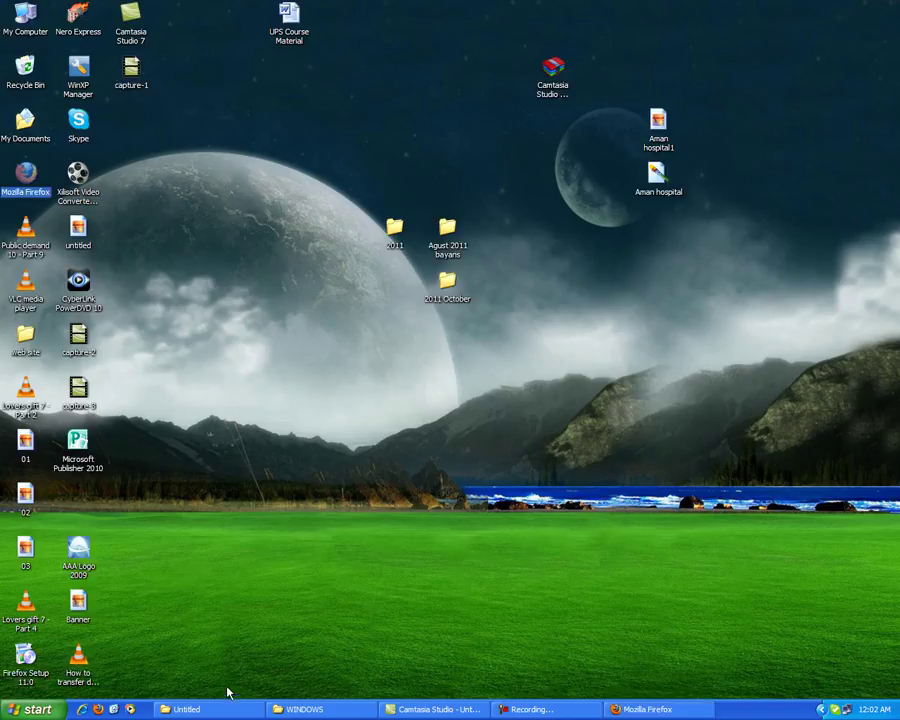
Step: Start Internet Explorer and open the site list of the Restricted sites zone in its security options
click(90, 695)
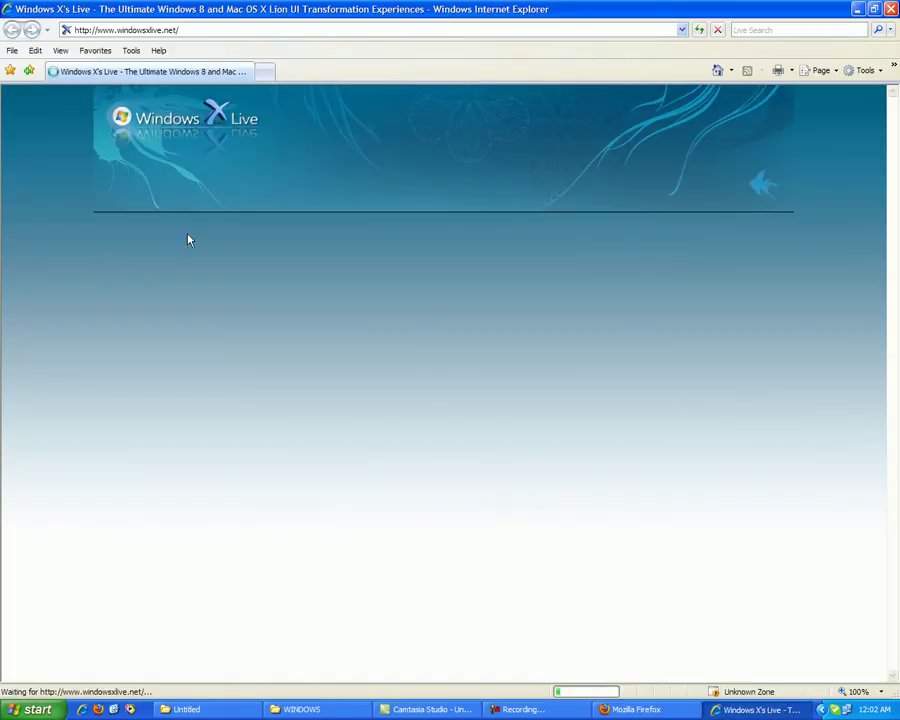
click(132, 52)
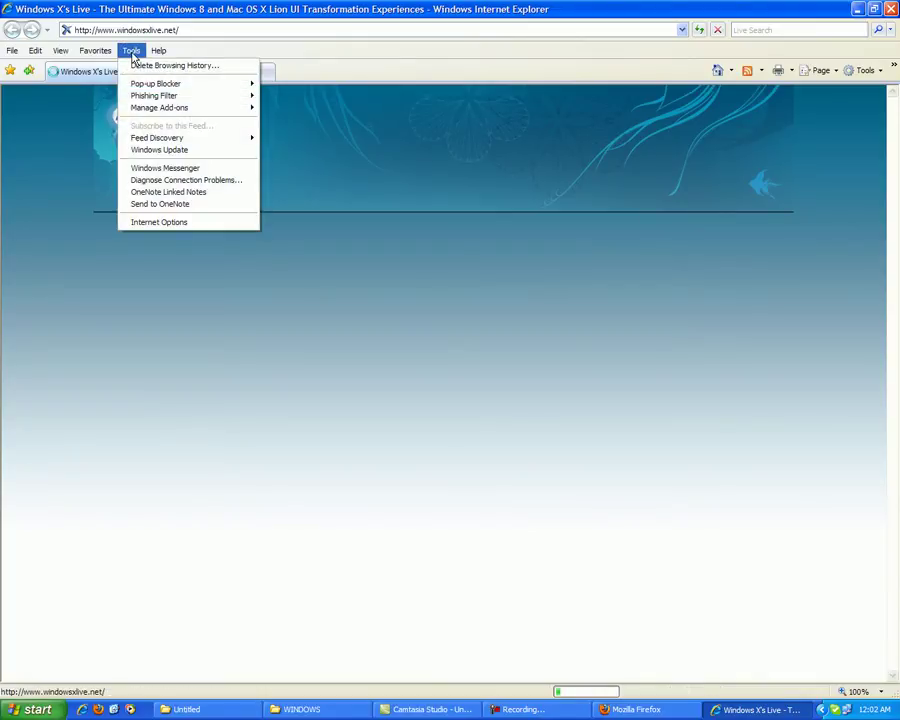
click(162, 222)
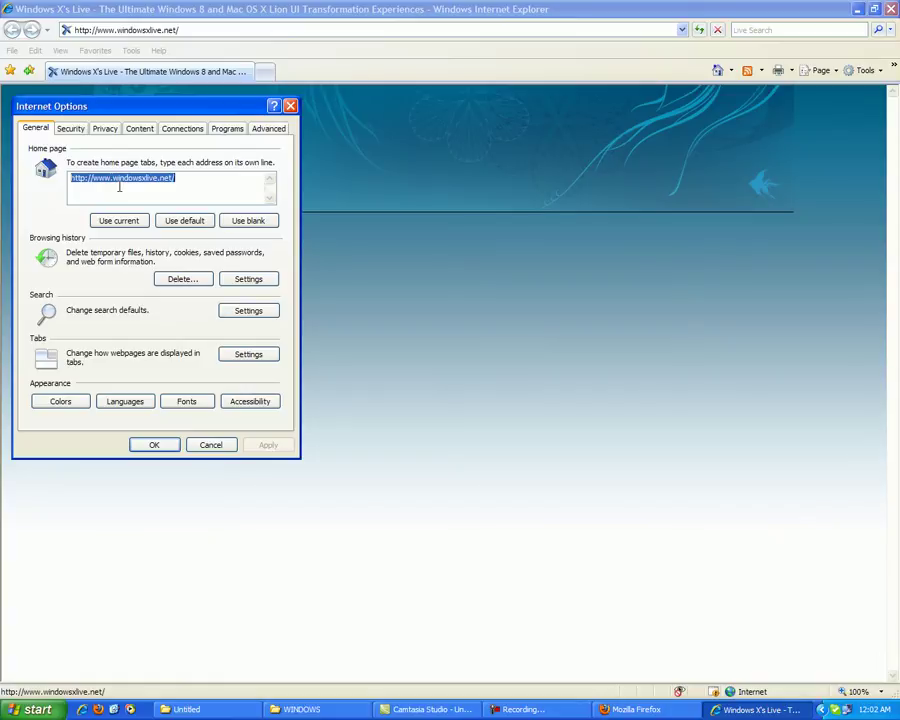
click(108, 128)
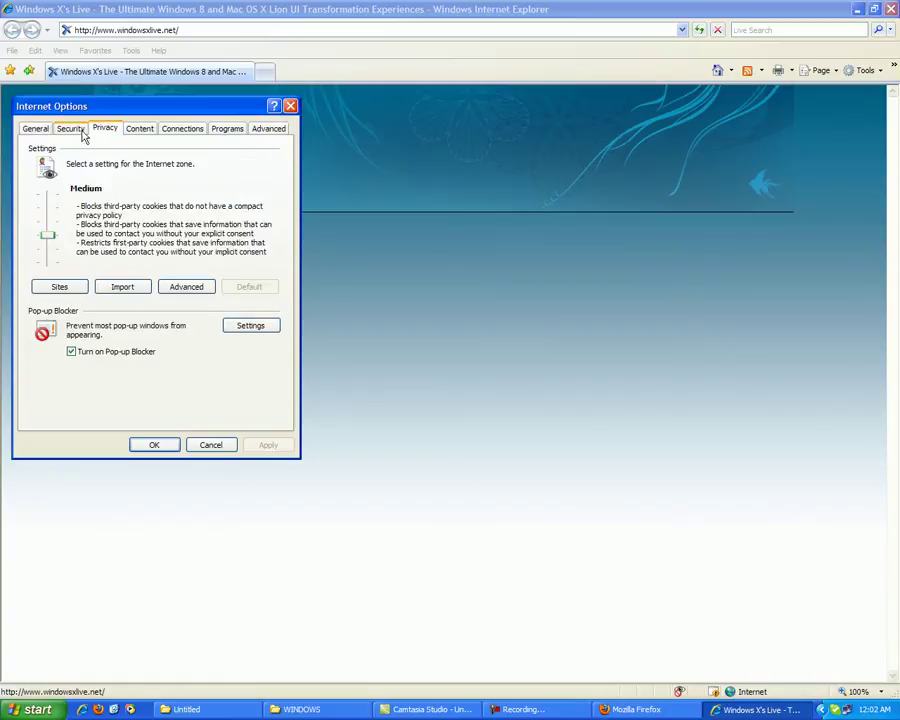
click(72, 130)
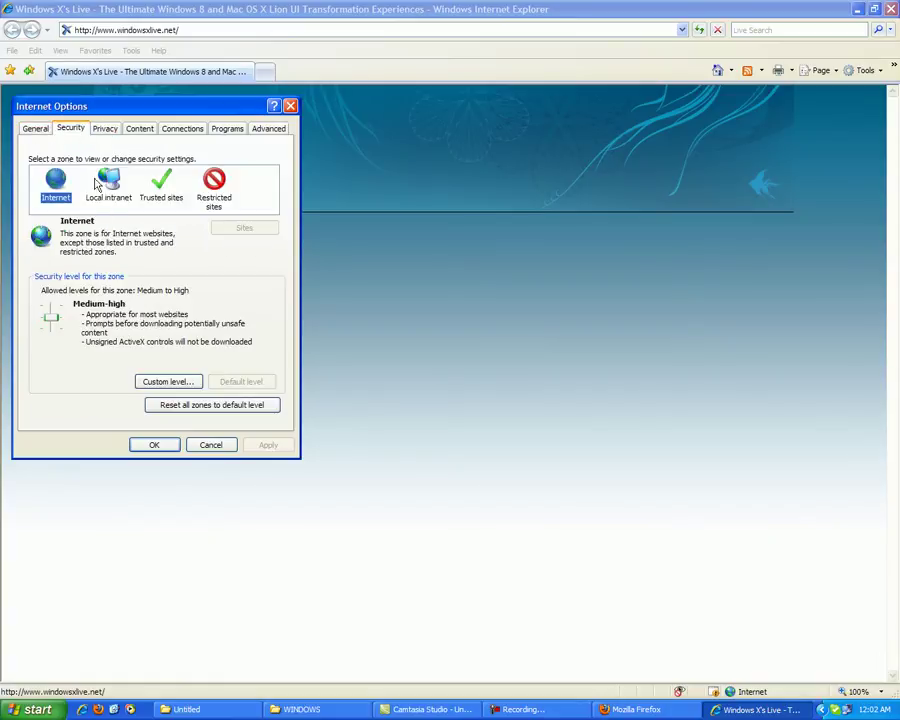
click(216, 186)
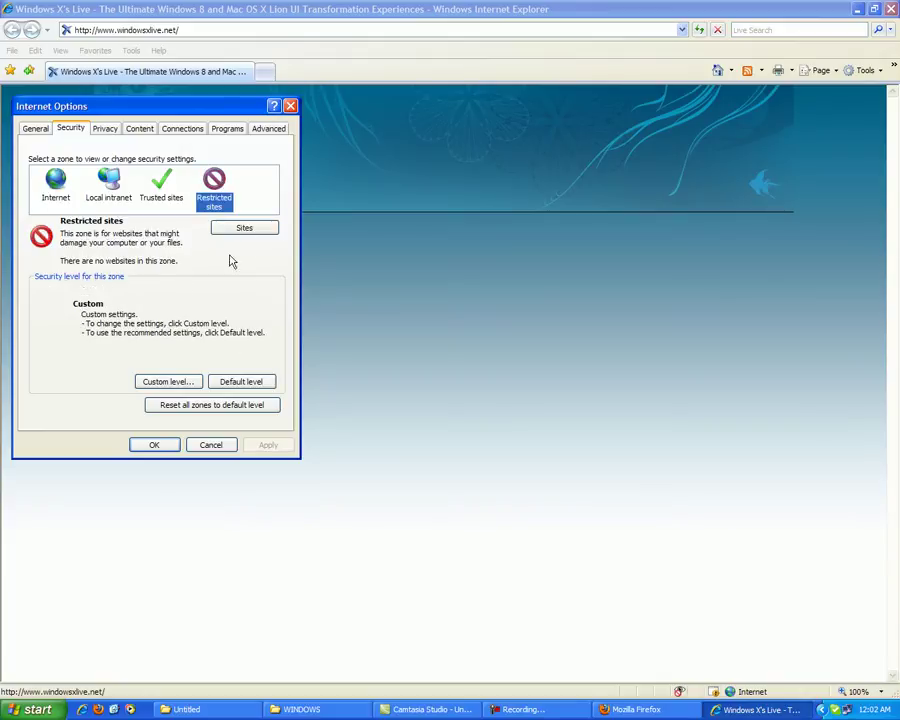
click(257, 229)
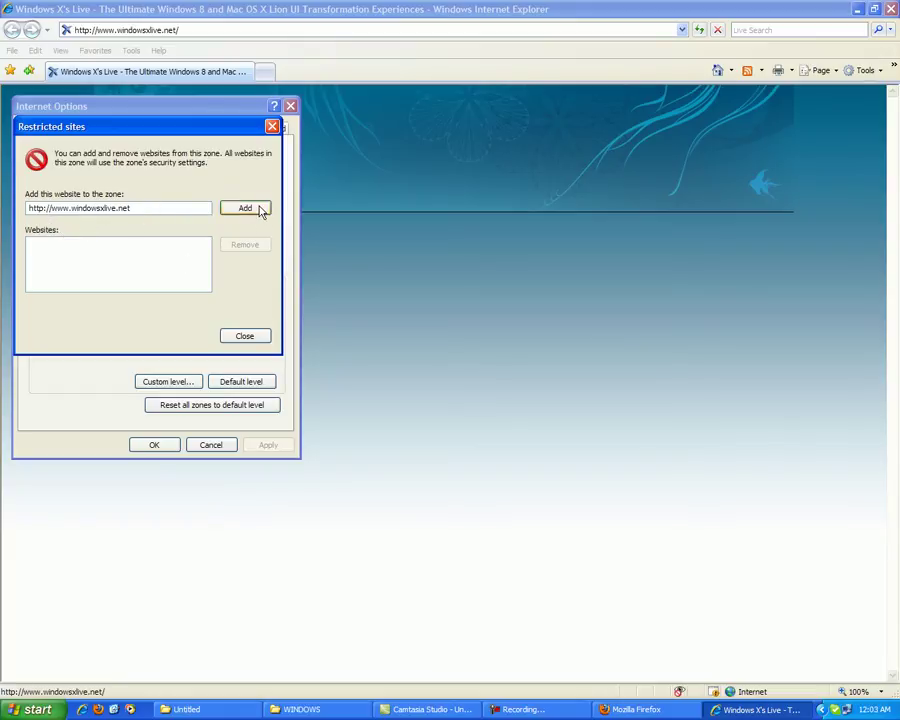
click(237, 210)
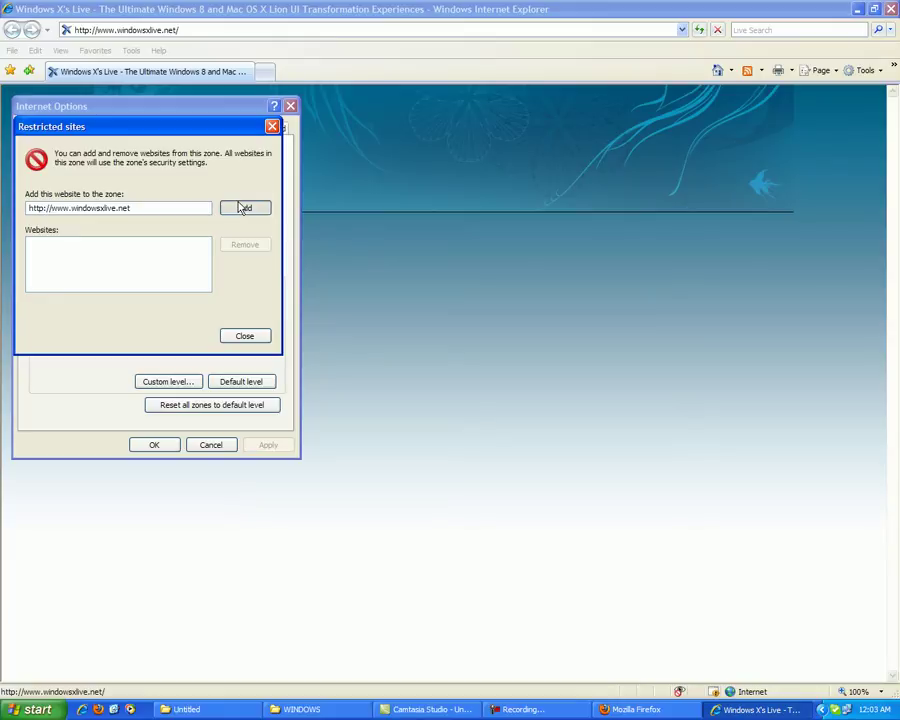
click(240, 208)
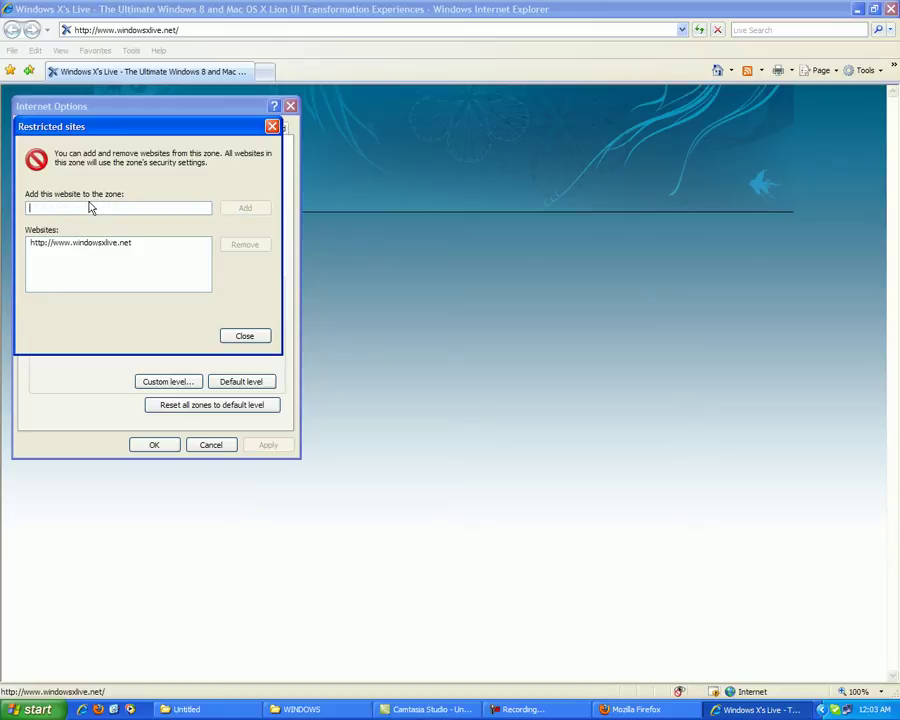
text(ww)
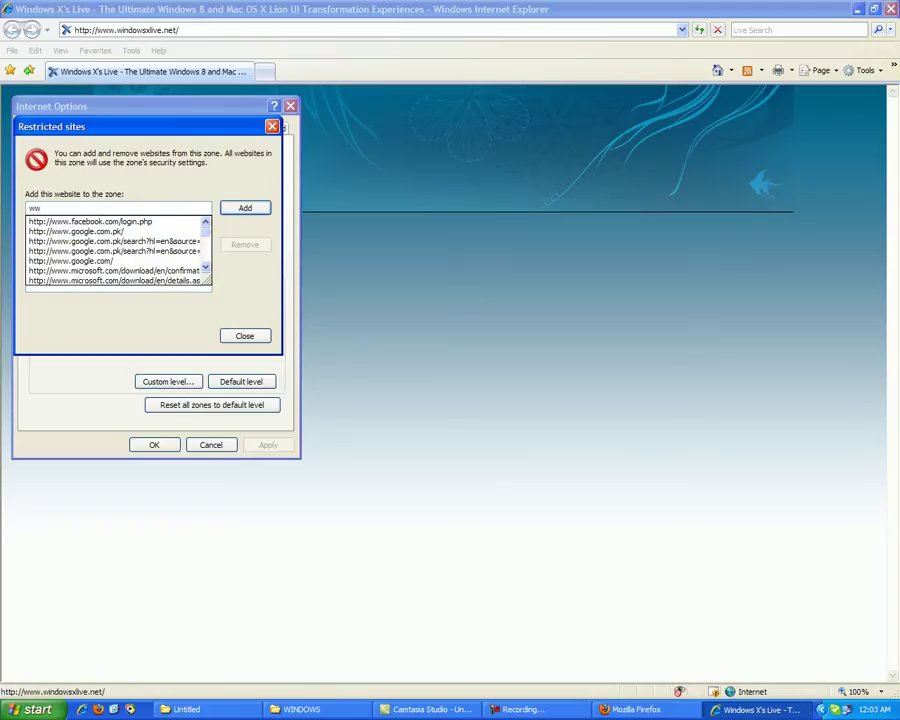
key(Down)
key(Down)
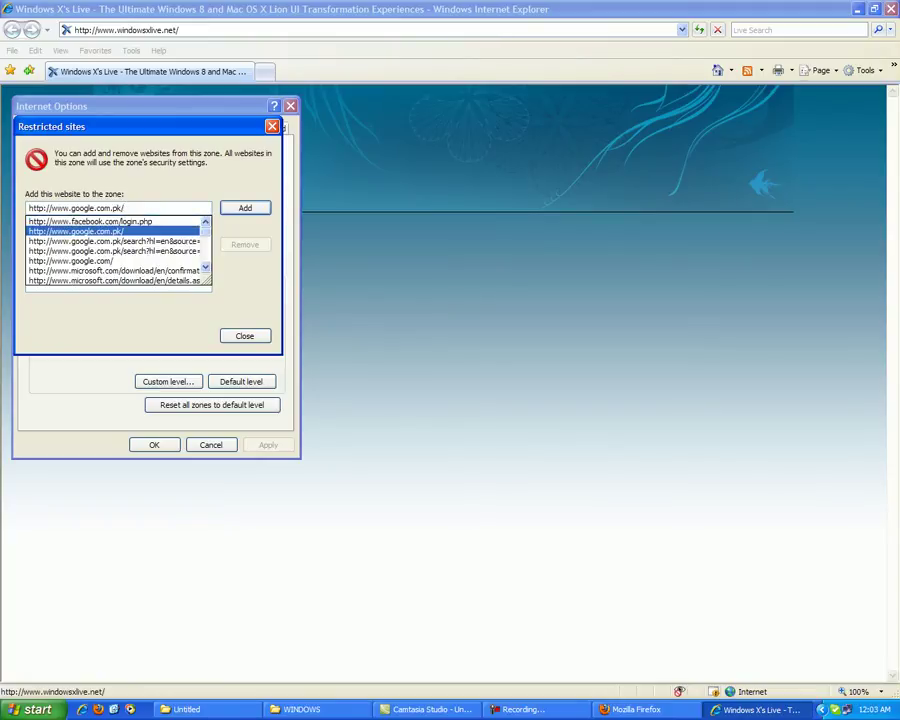
click(230, 212)
click(245, 337)
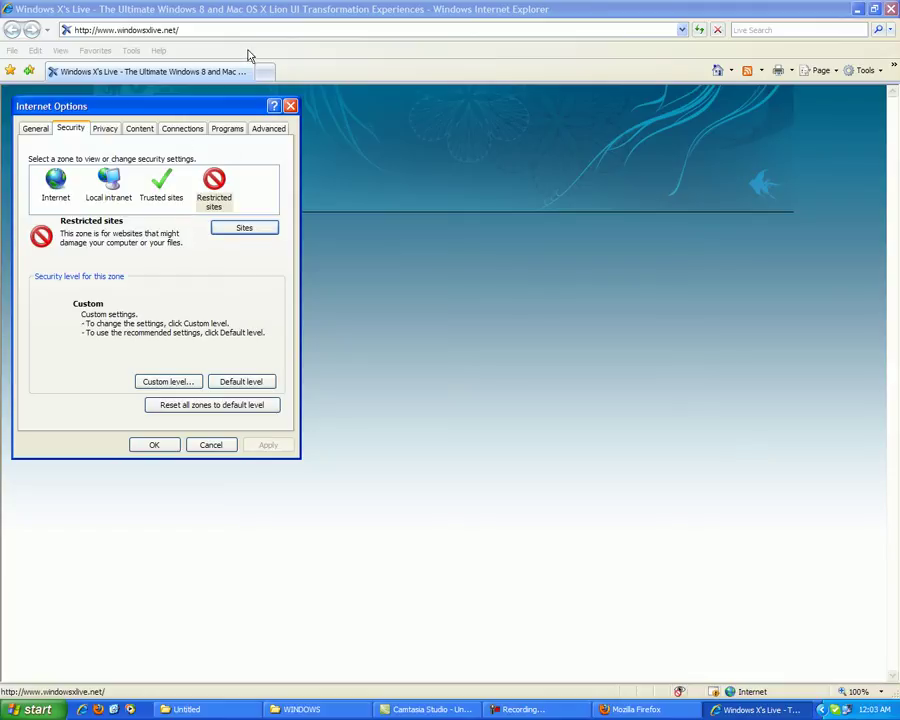
Step: Remove the google.com.pk and windowsxlive.net entries from the Restricted sites zone, accept the options and close Internet Explorer
click(216, 199)
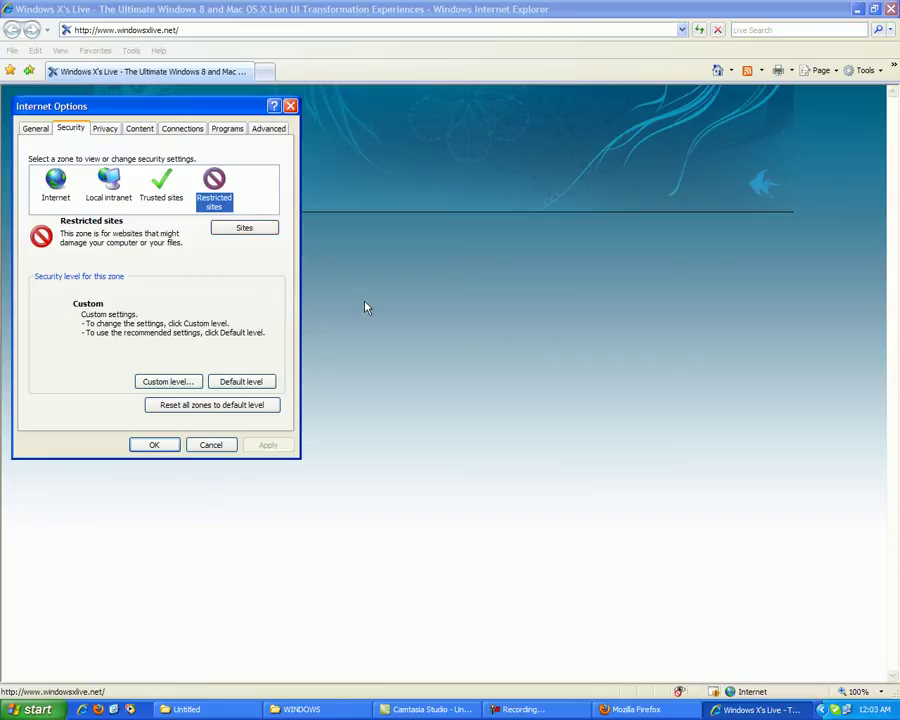
click(250, 230)
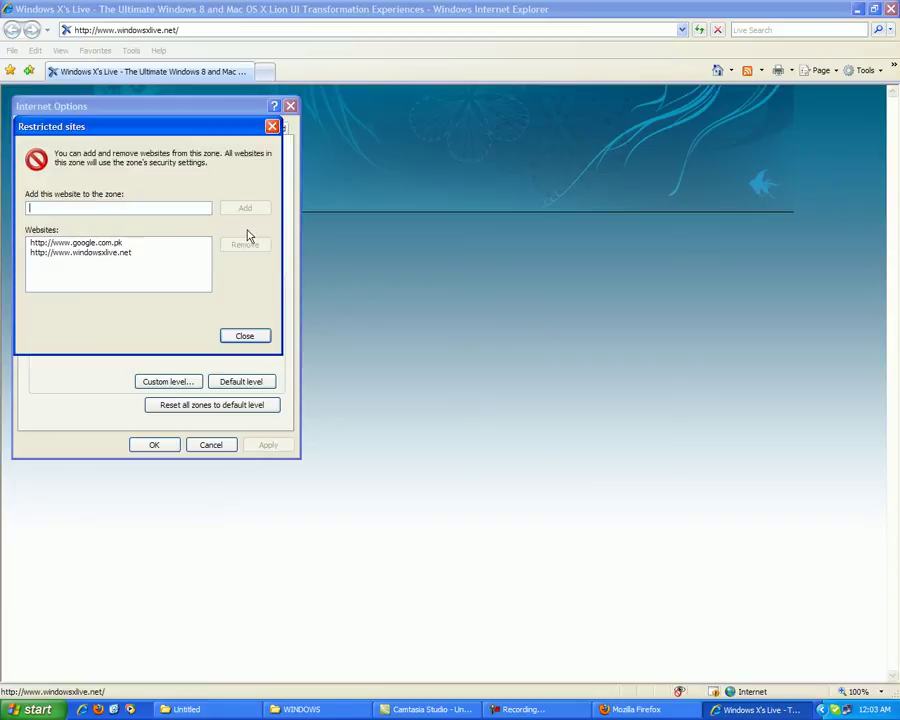
click(96, 244)
click(244, 244)
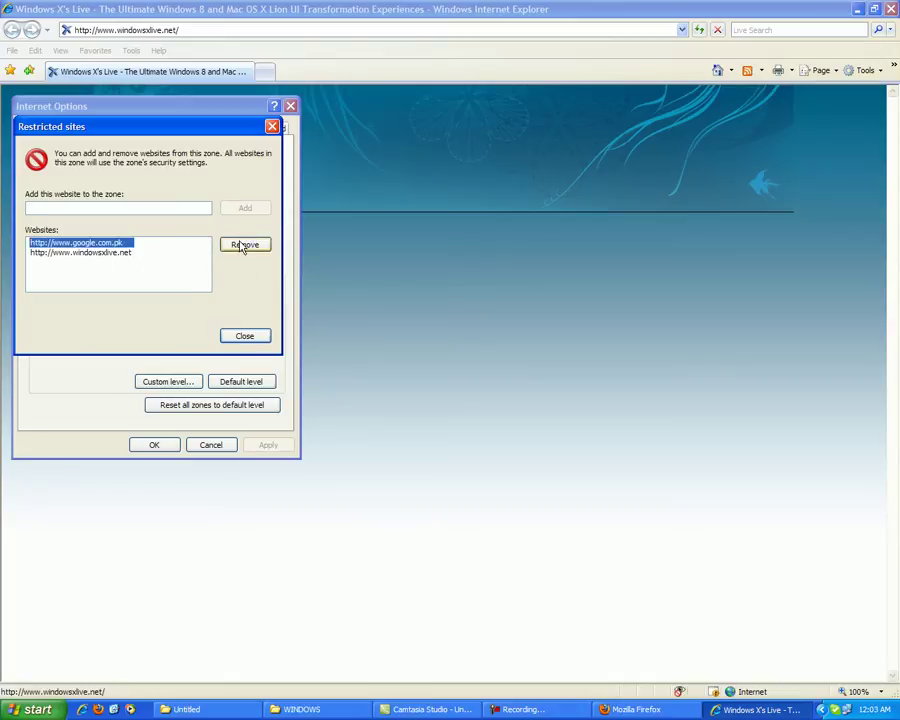
click(110, 250)
click(246, 244)
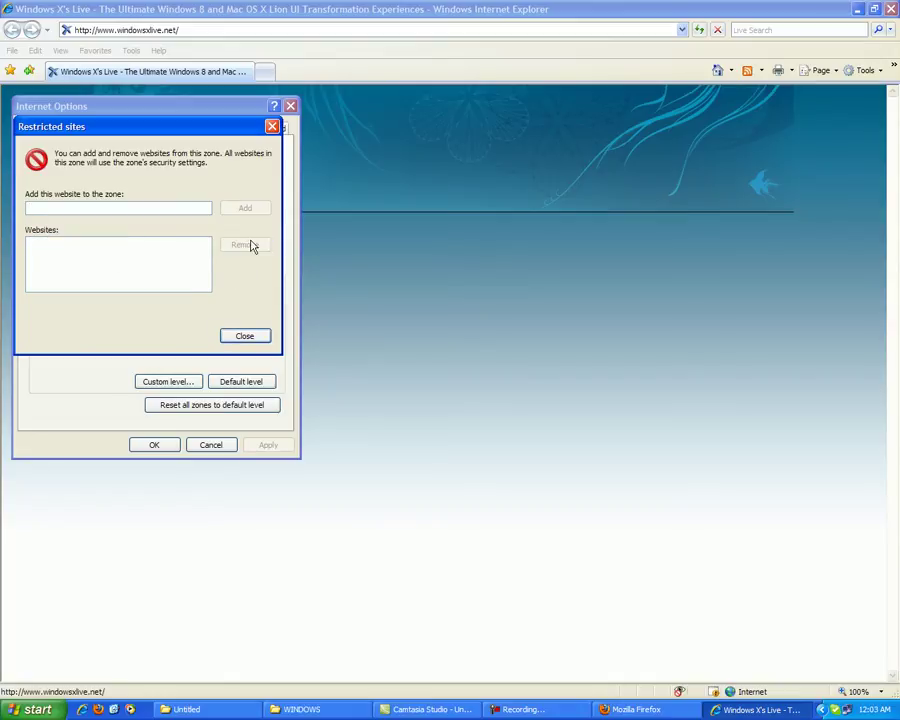
click(246, 336)
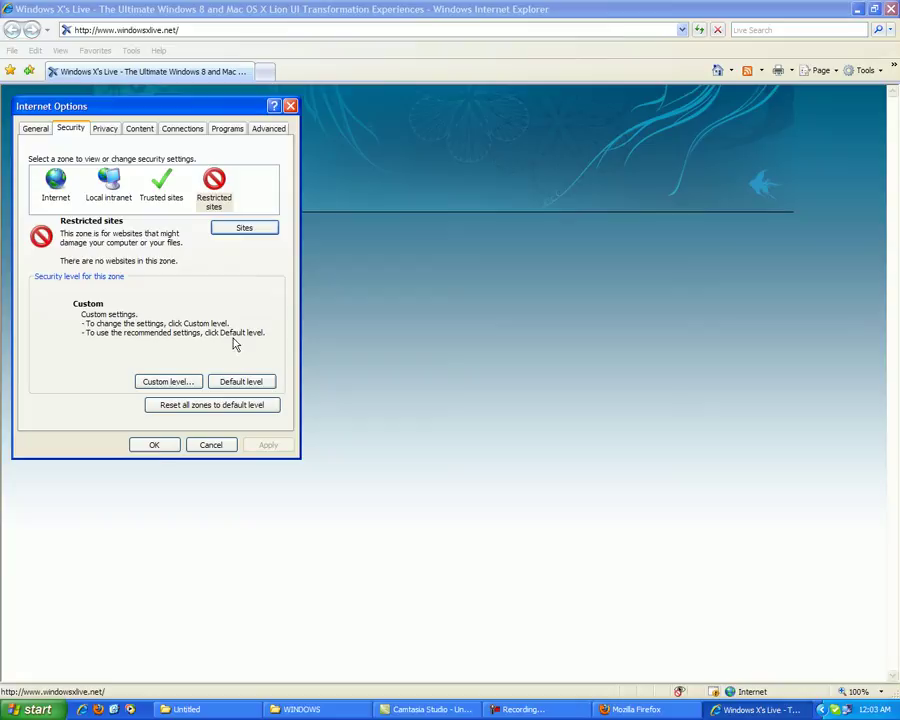
click(155, 444)
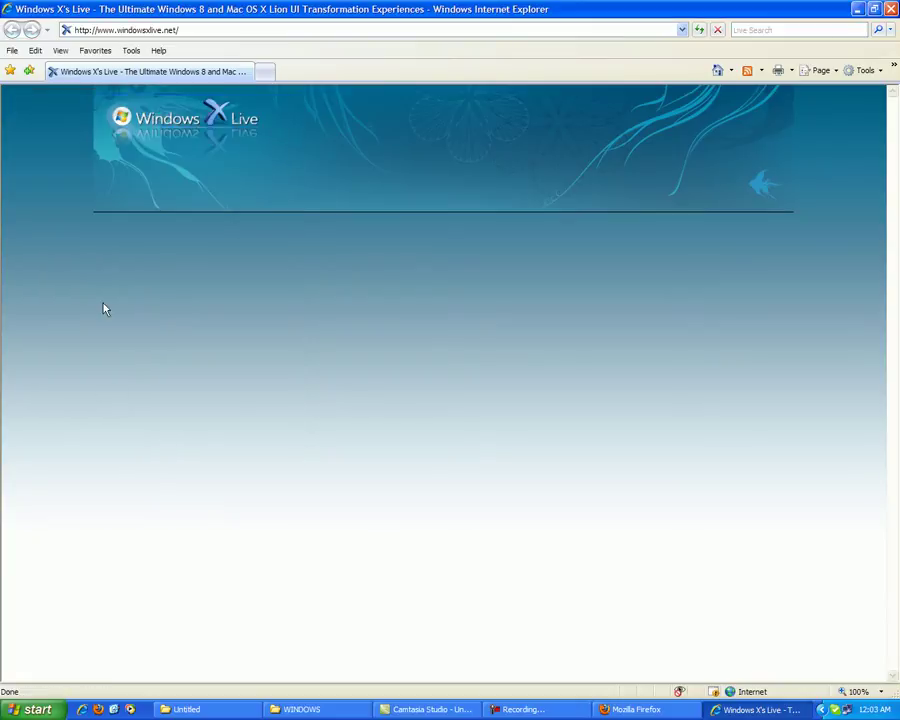
click(892, 9)
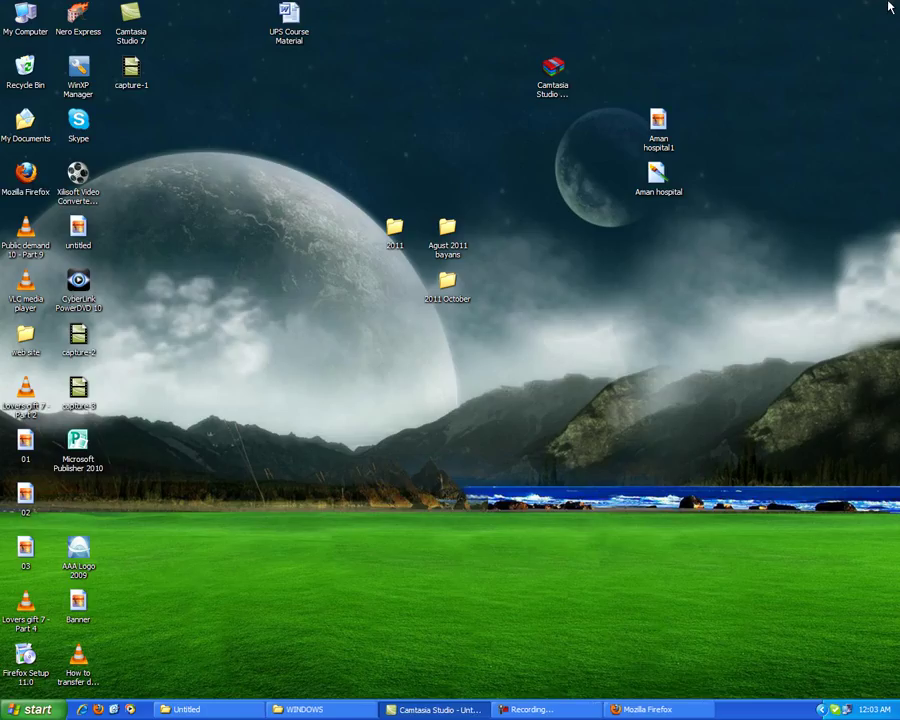
click(660, 711)
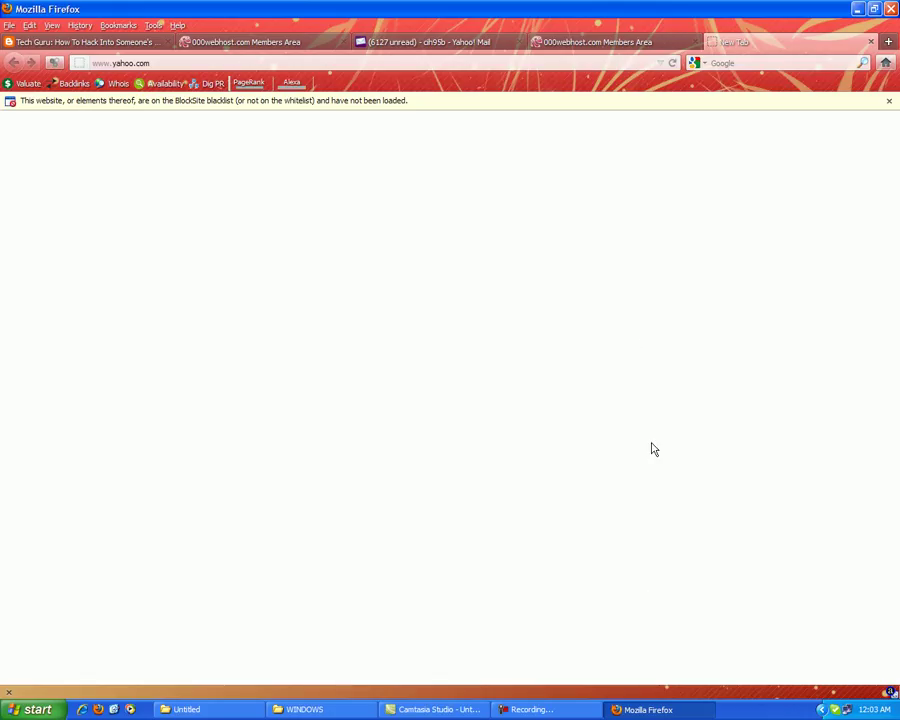
click(150, 28)
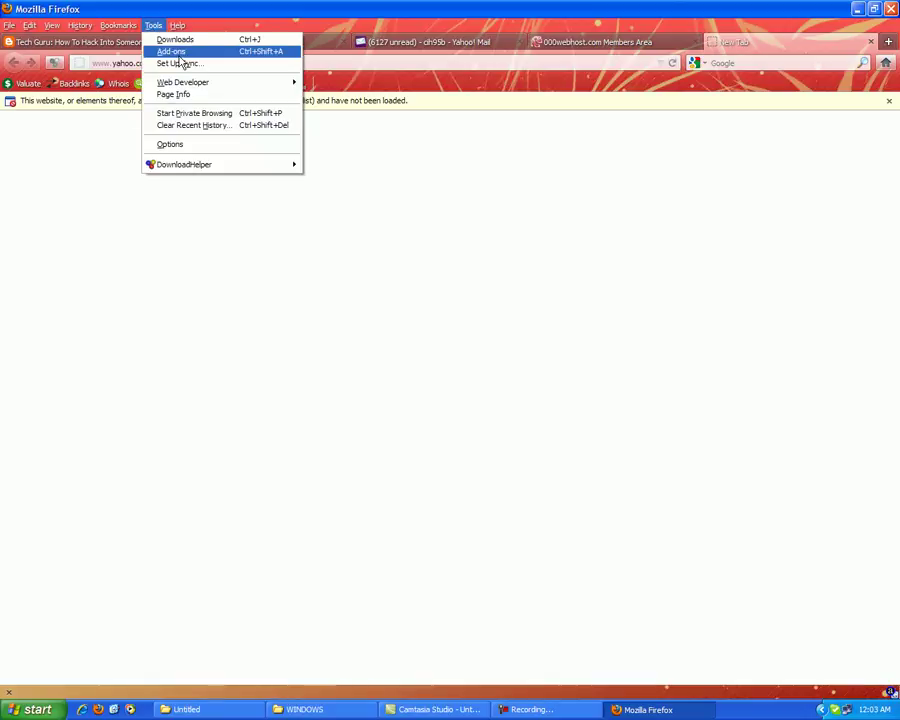
click(181, 55)
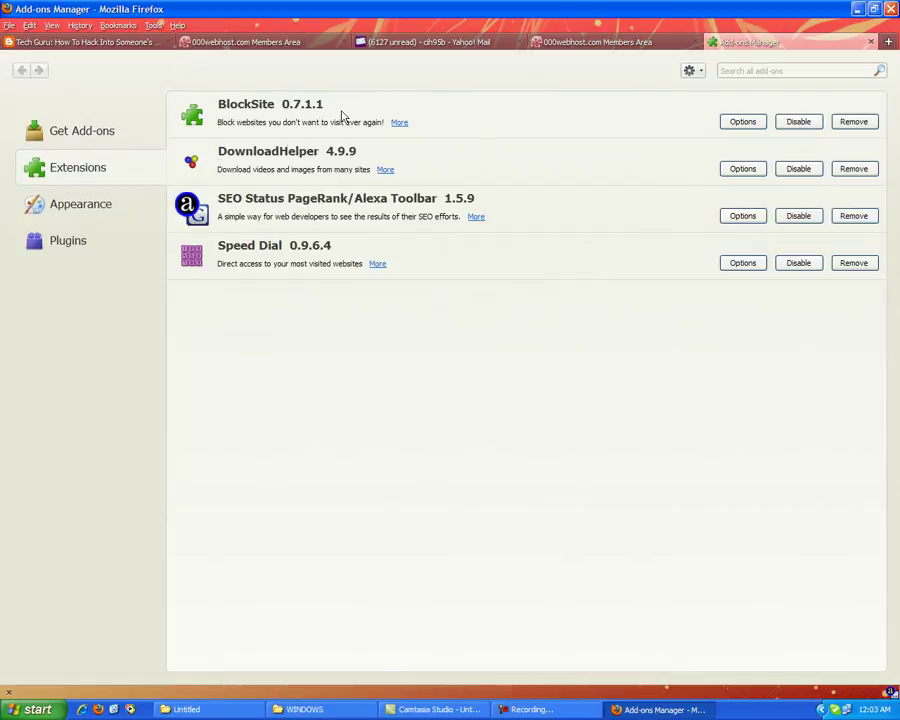
click(752, 125)
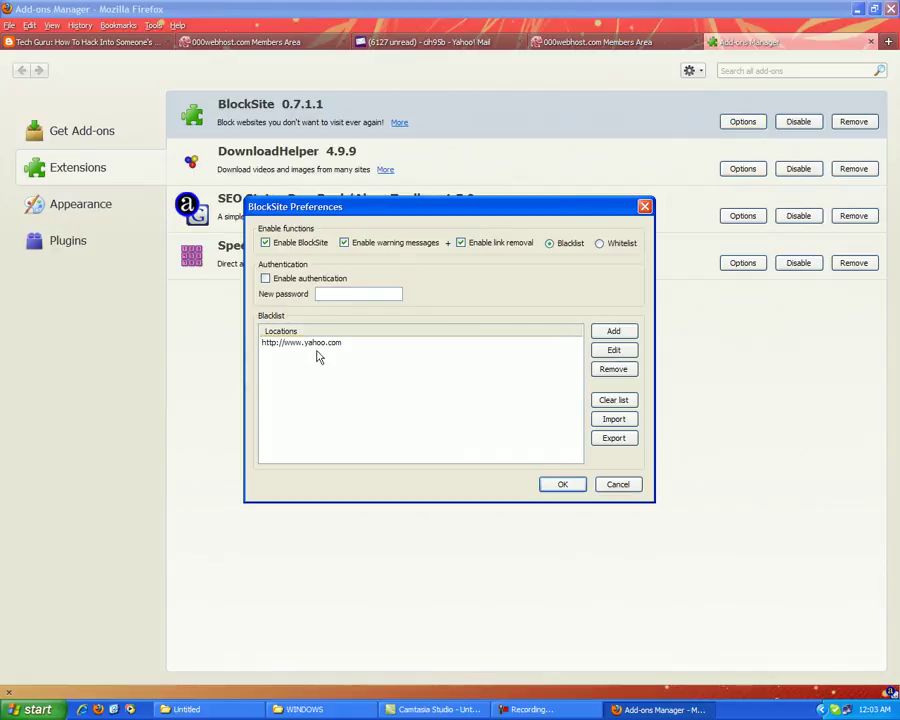
click(319, 345)
click(612, 369)
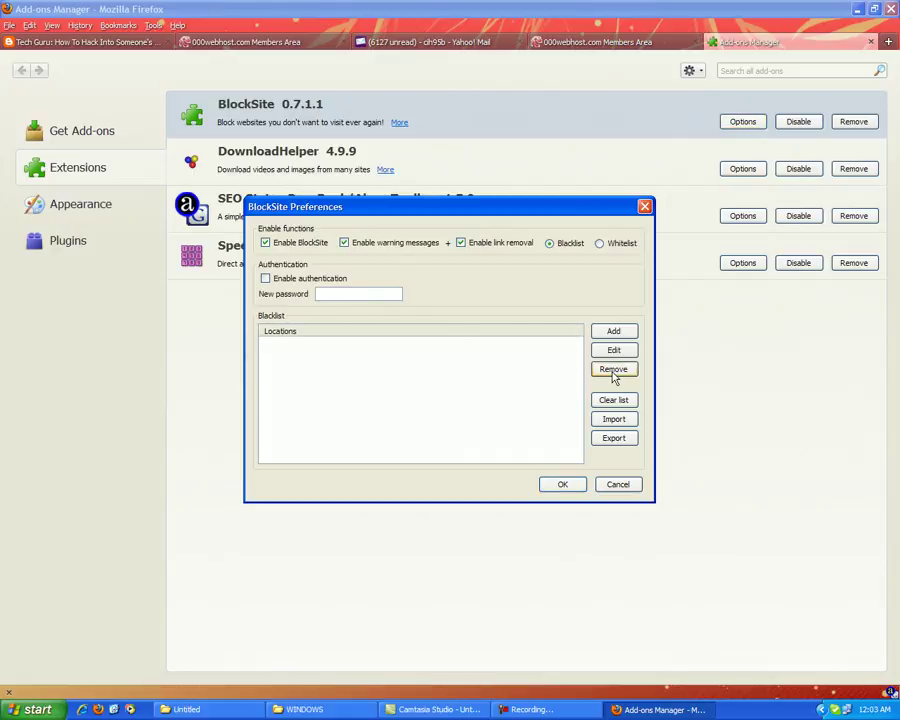
click(562, 485)
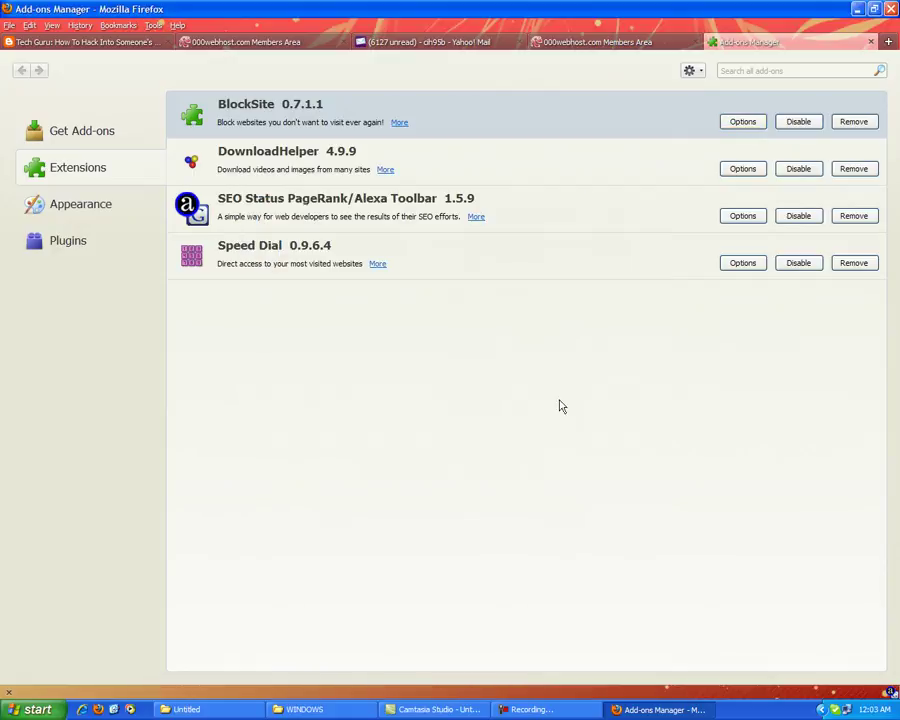
click(871, 43)
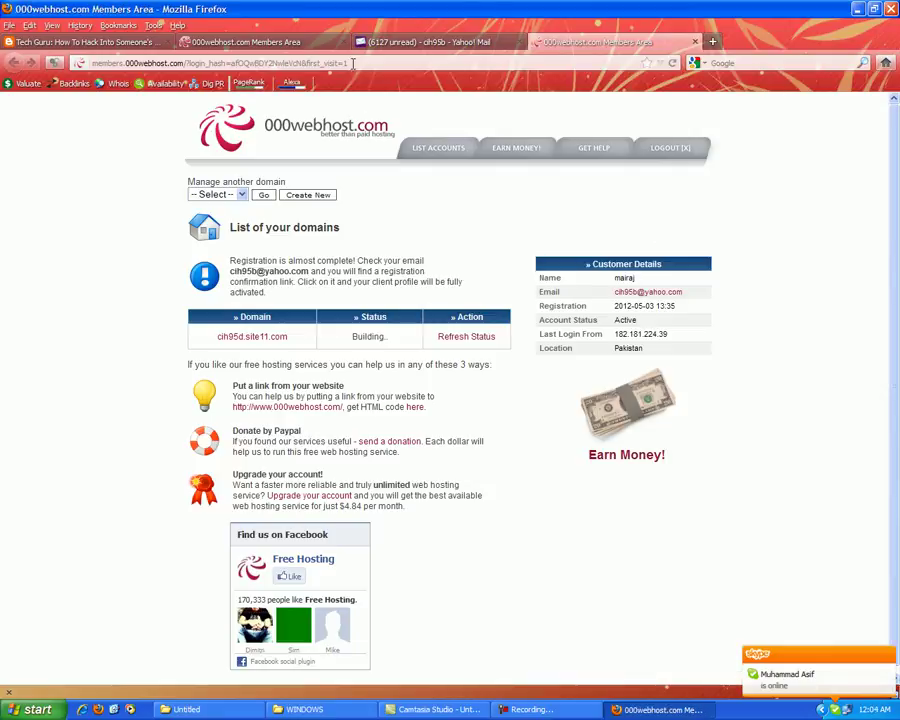
key(ctrl+l)
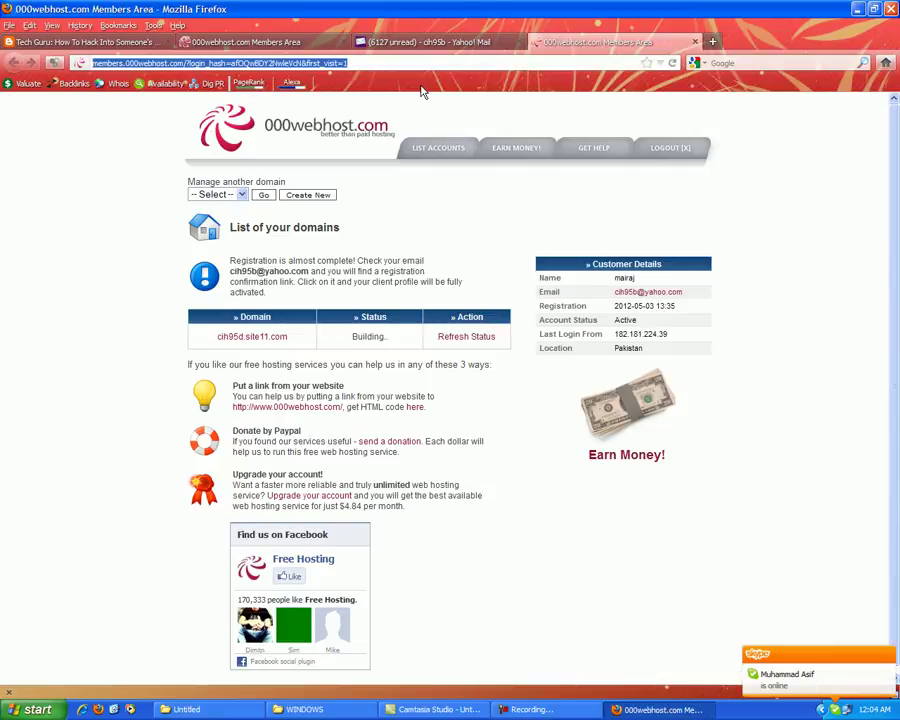
click(712, 41)
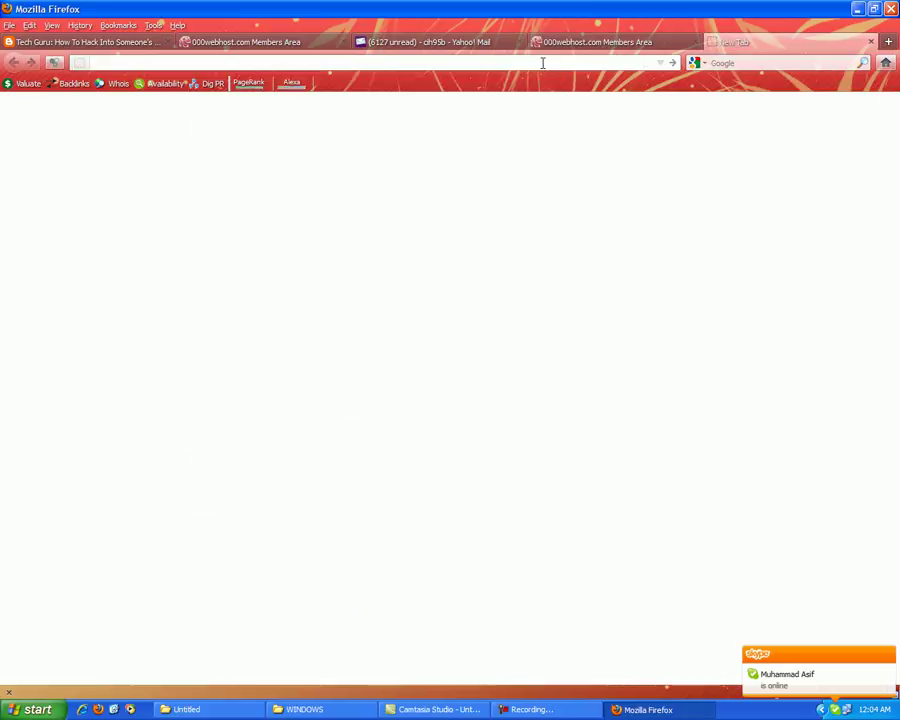
text(y)
key(Down)
key(Return)
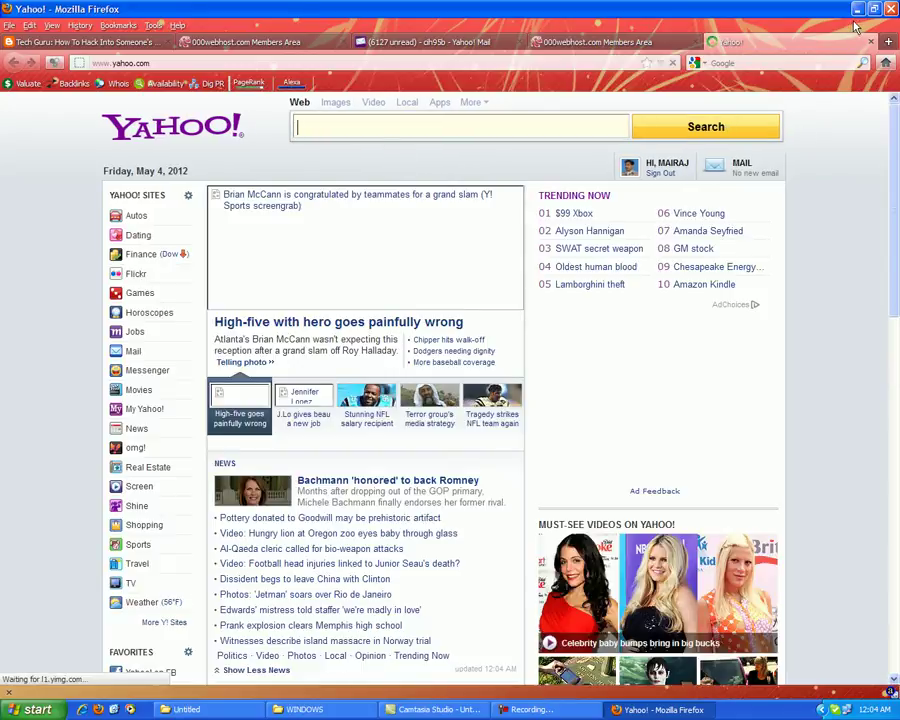
click(857, 9)
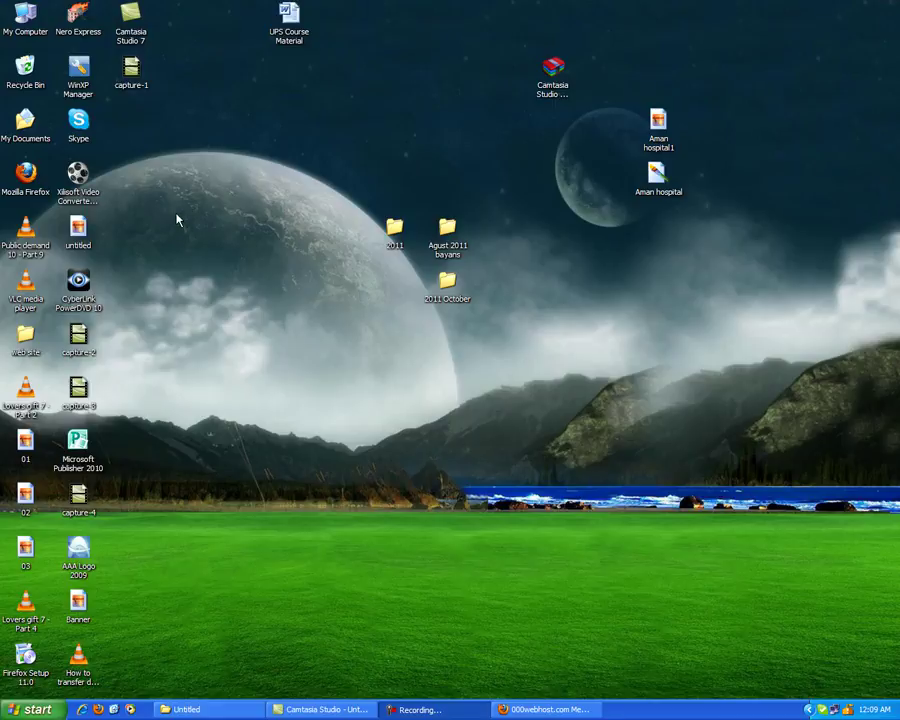
Step: Open the folder C:\WINDOWS\system32\drivers\etc starting from My Computer
double_click(22, 18)
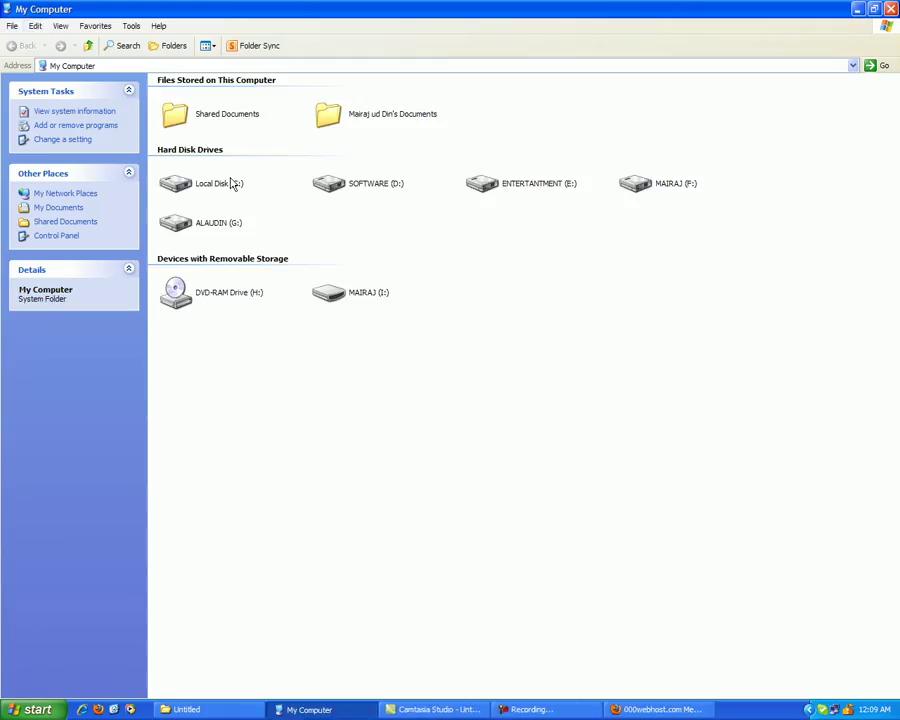
double_click(220, 184)
click(170, 138)
double_click(170, 138)
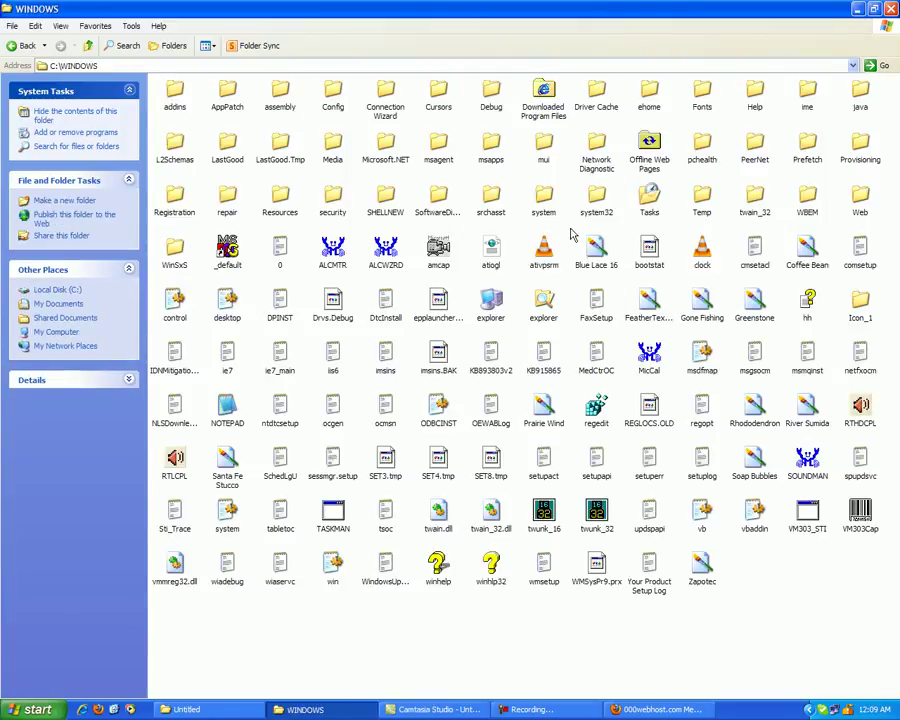
double_click(596, 196)
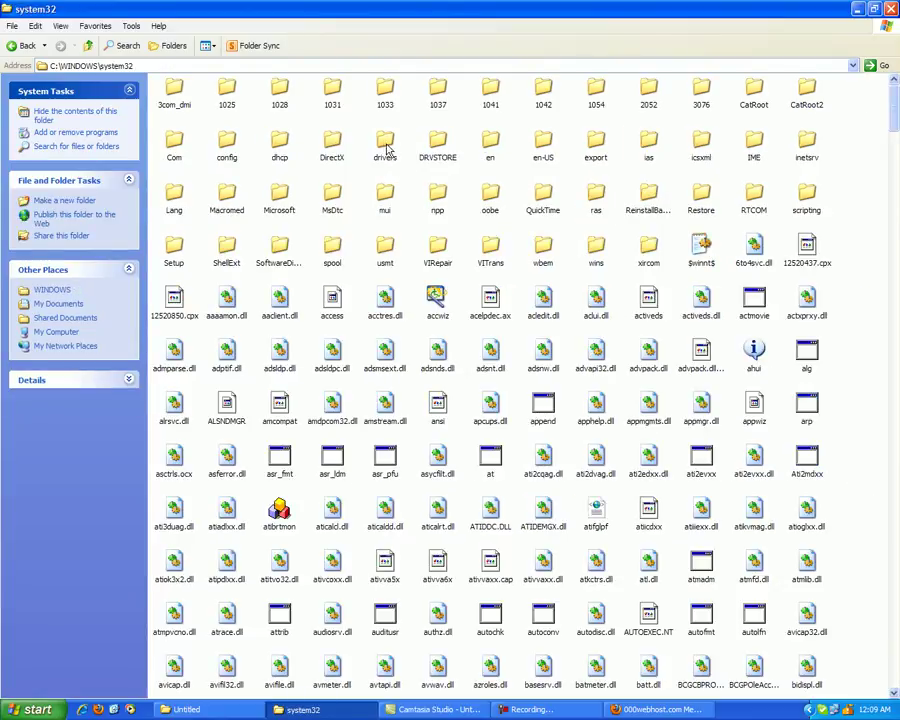
double_click(386, 148)
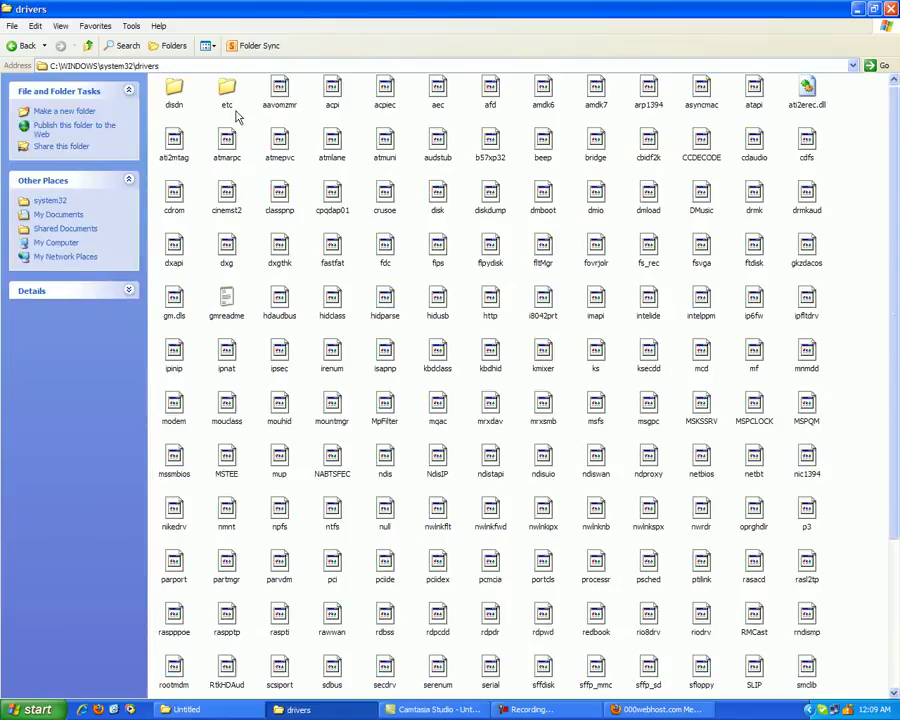
double_click(227, 92)
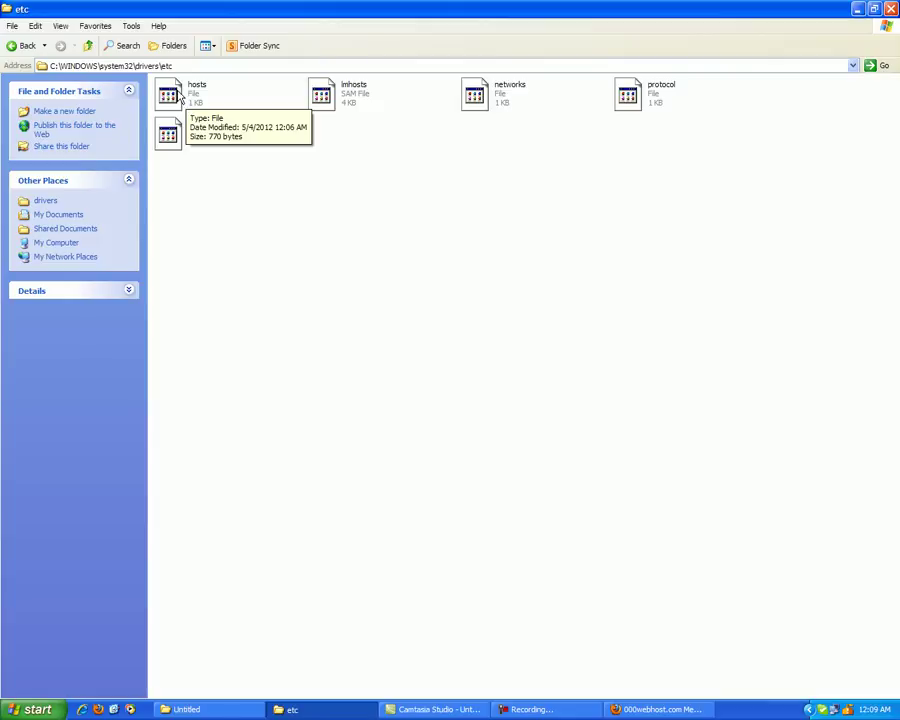
Step: Open the hosts file in the etc folder with Notepad
double_click(185, 93)
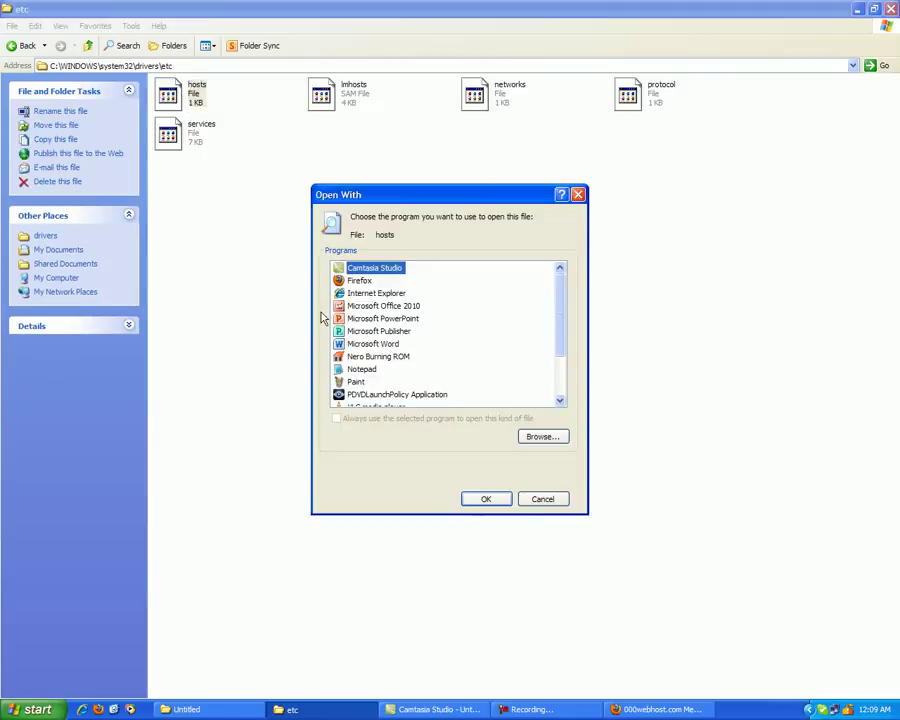
click(368, 372)
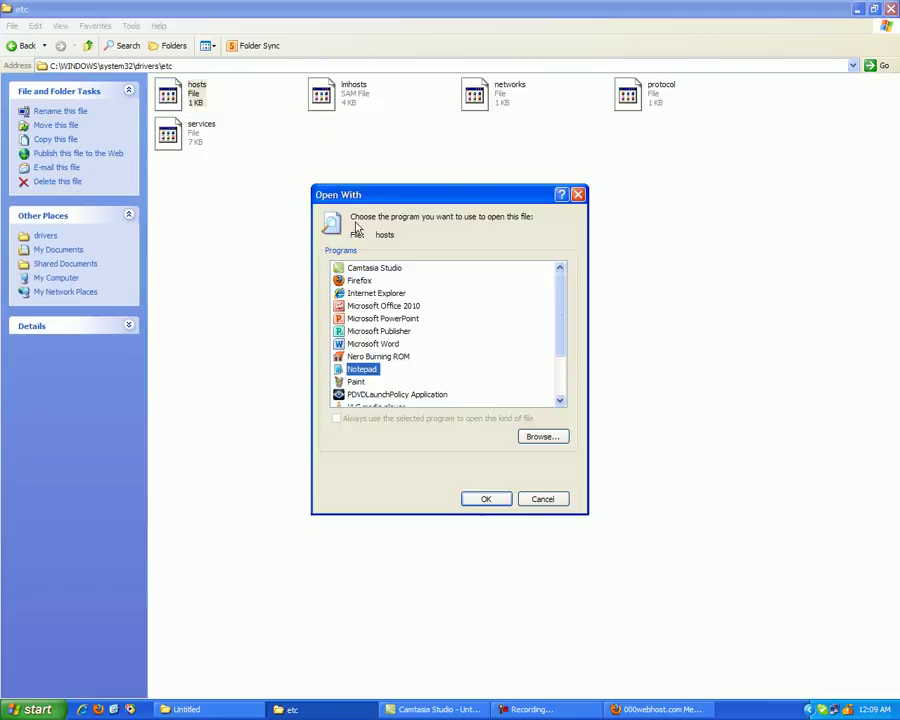
click(483, 499)
click(40, 255)
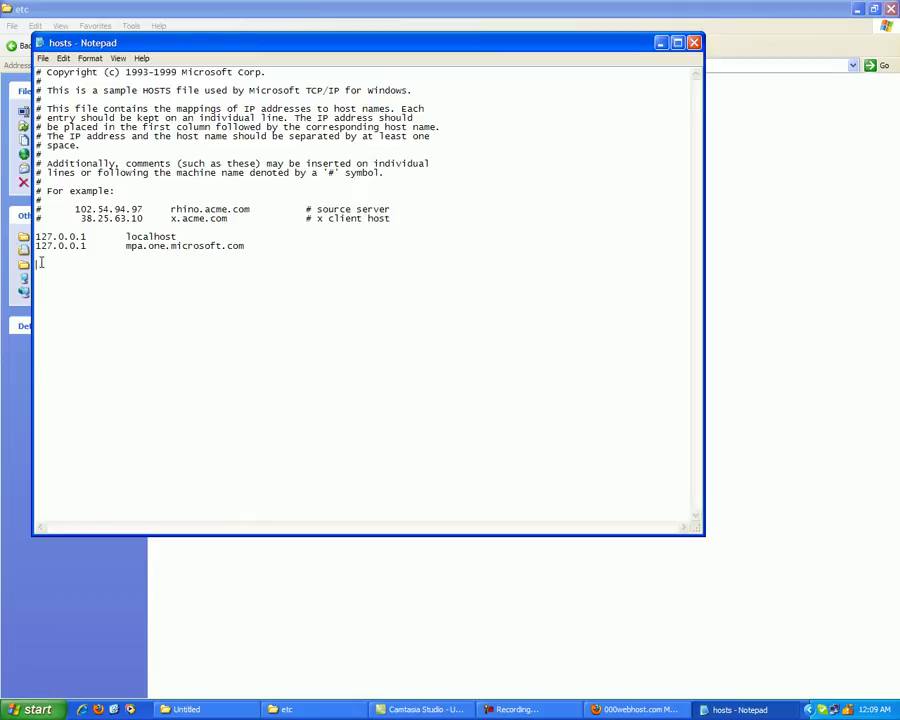
click(247, 250)
key(Return)
text(127.)
text(ww)
text(.yahoo.com)
Step: Save the hosts file and close both Notepad and the etc folder window
click(43, 58)
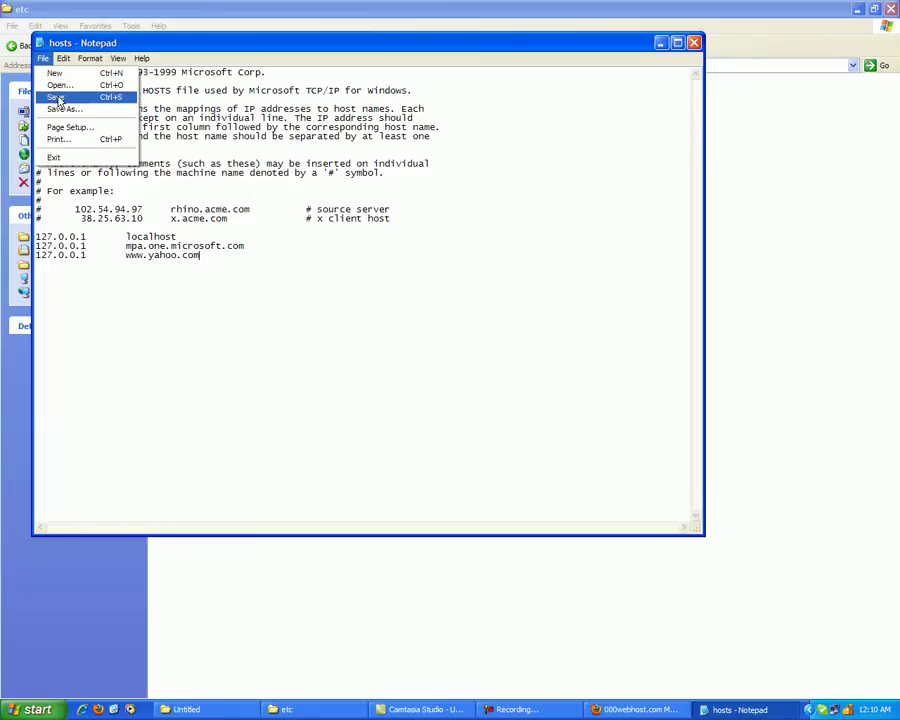
click(58, 98)
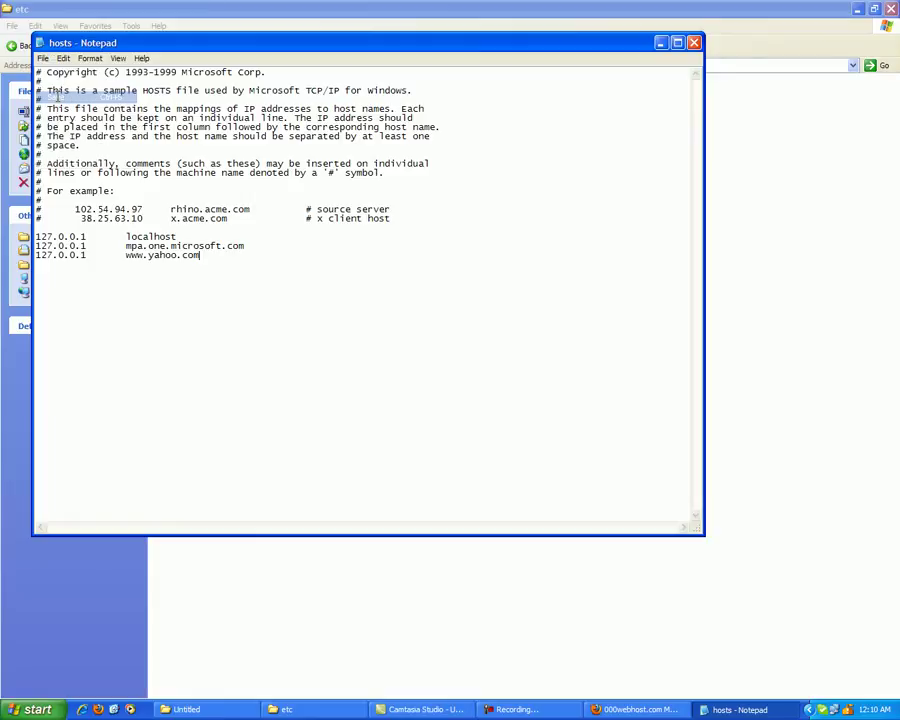
click(694, 42)
click(890, 8)
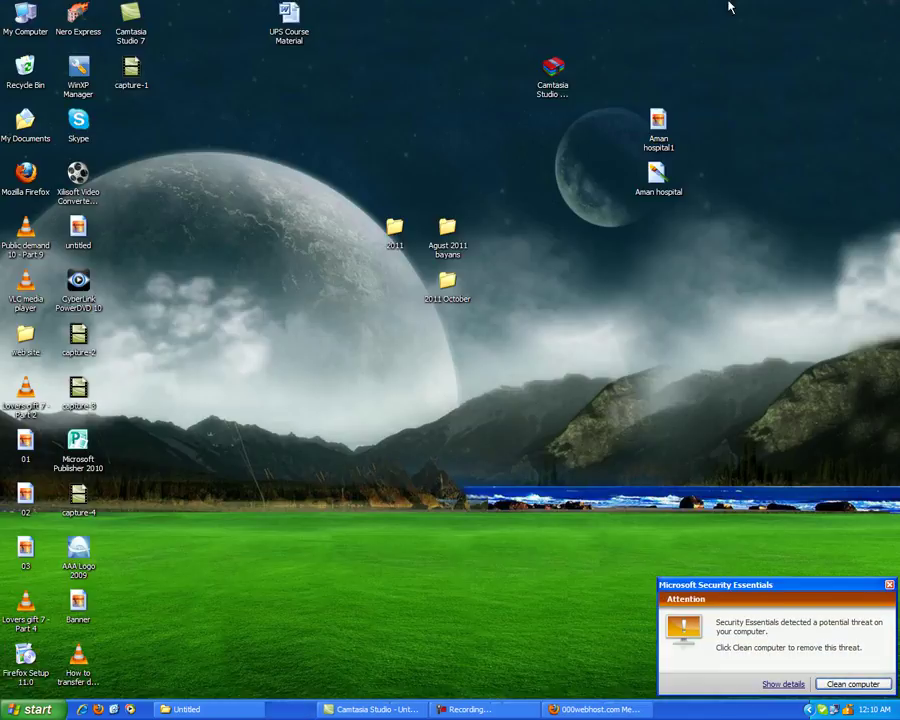
right_click(239, 209)
click(250, 228)
right_click(273, 237)
click(300, 255)
right_click(300, 252)
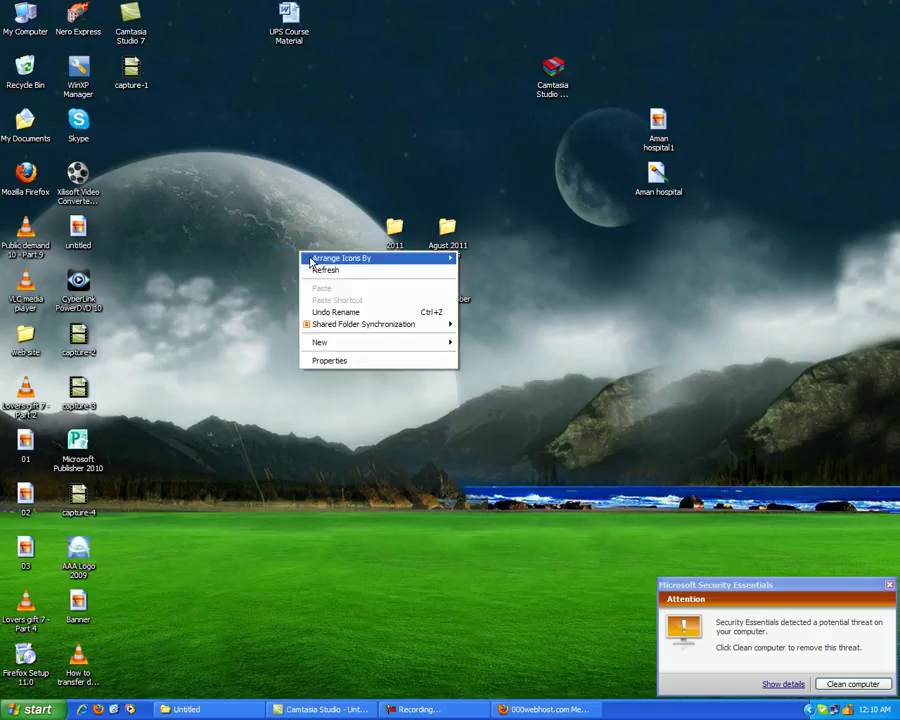
click(312, 268)
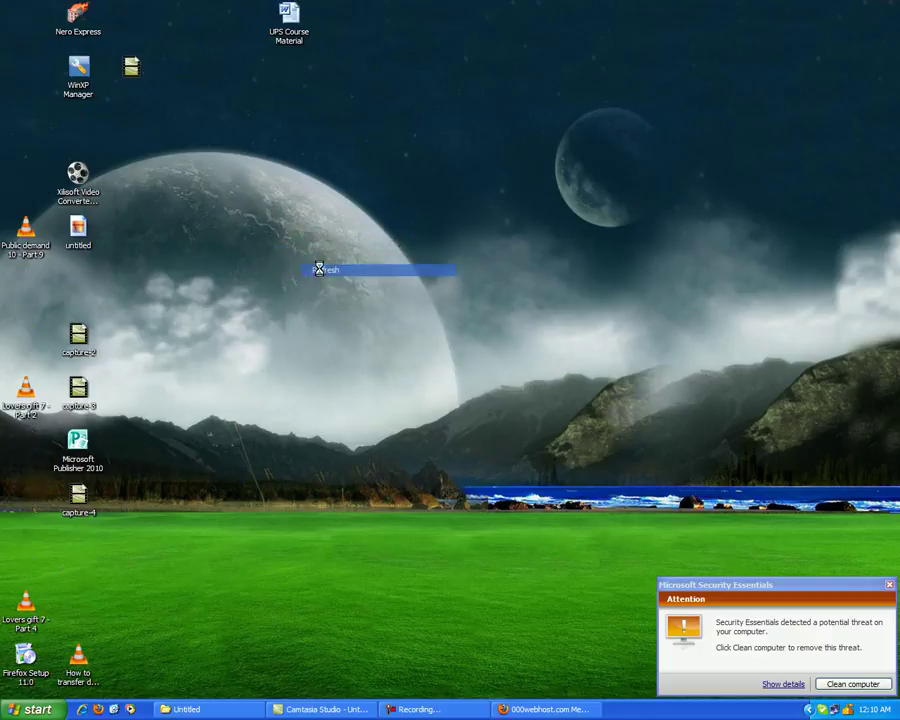
click(83, 710)
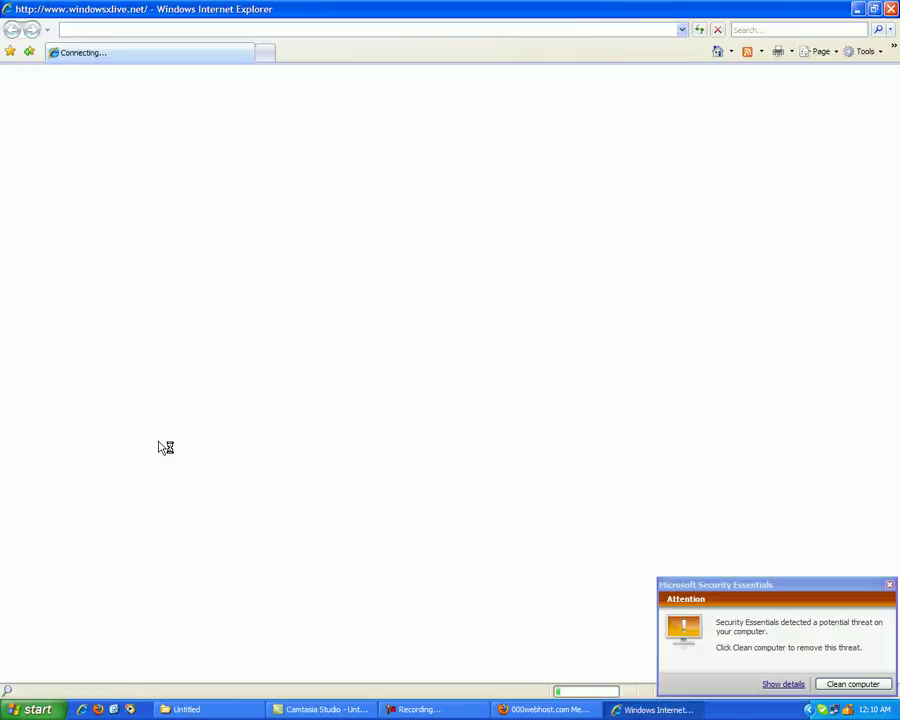
click(195, 30)
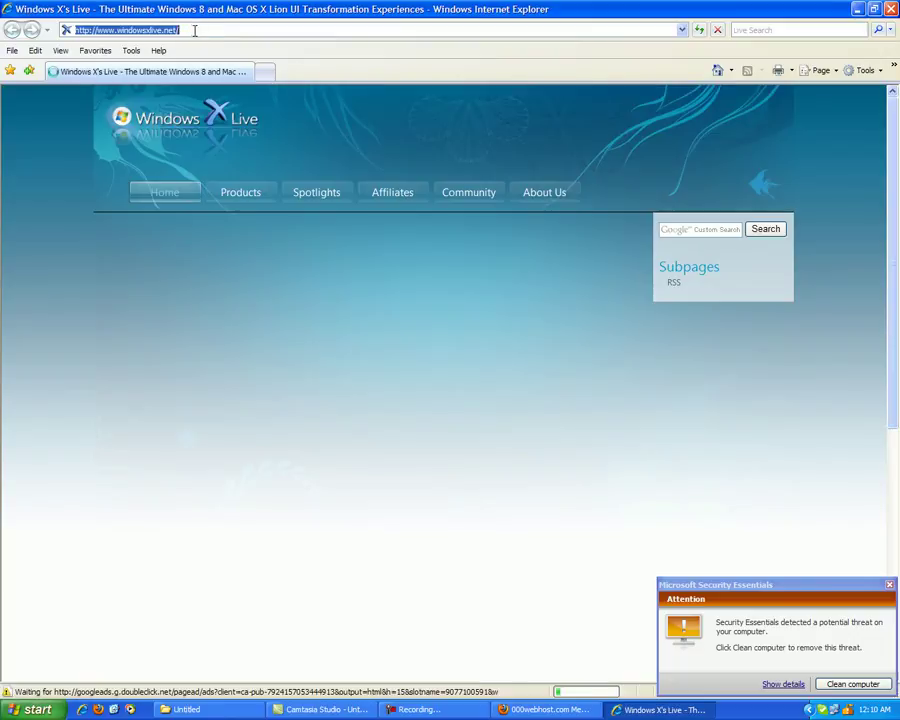
text(y)
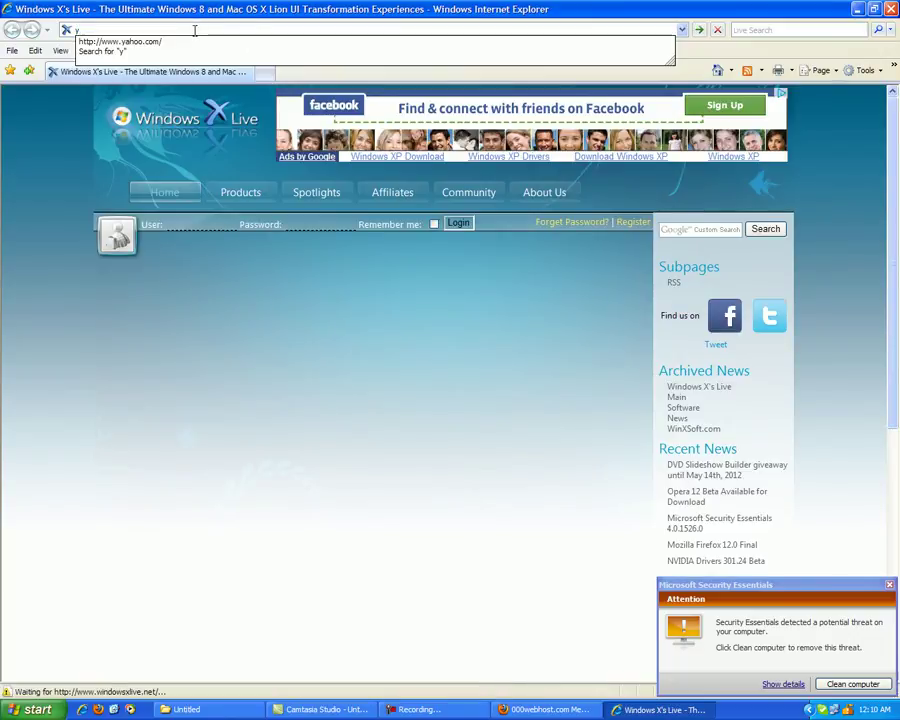
key(Down)
key(Return)
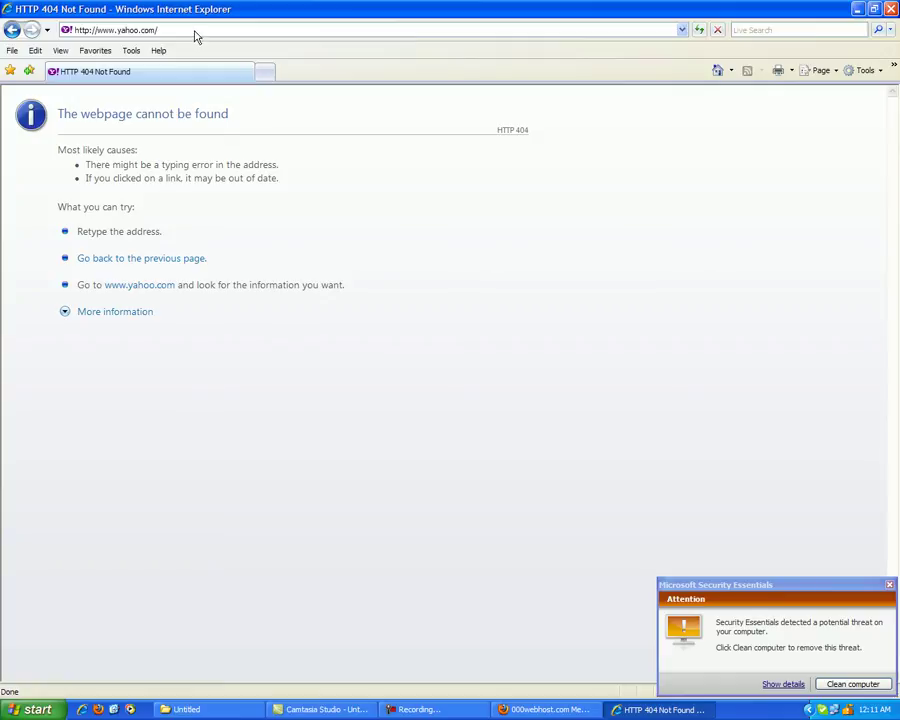
click(891, 10)
Step: Close the open Firefox window with all of its tabs and start Firefox again
key(alt+Tab)
key(alt+F4)
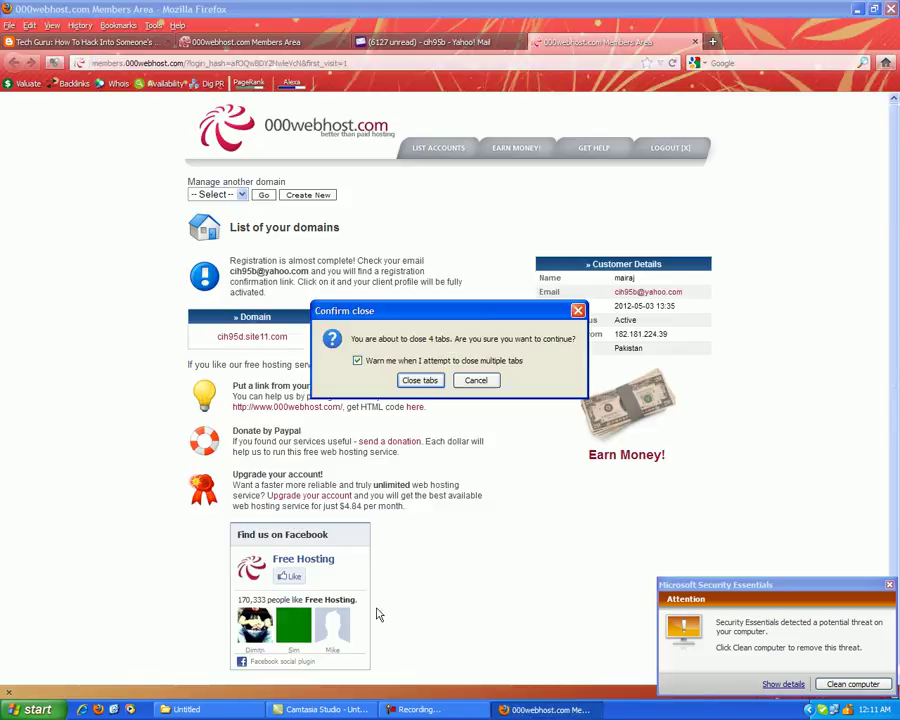
click(432, 384)
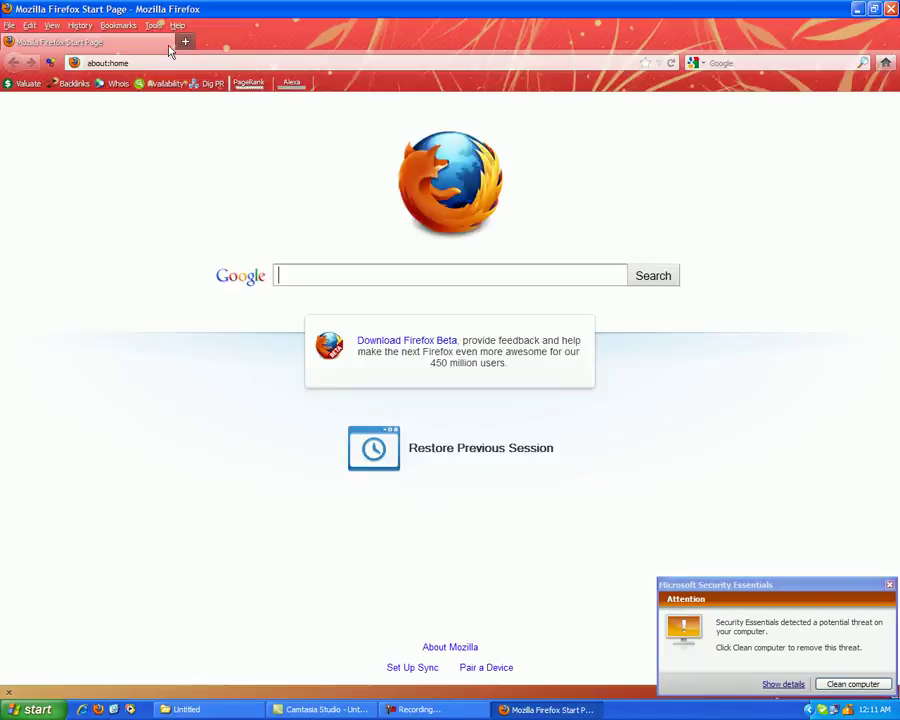
Step: Test the hosts-file block in Firefox by entering the Yahoo address
click(147, 62)
text(y)
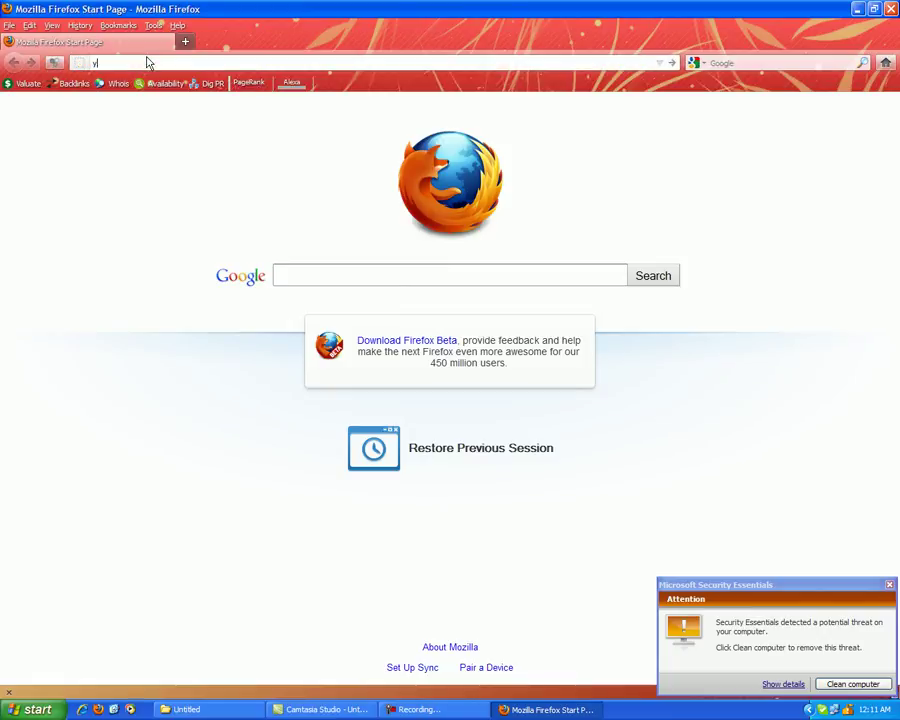